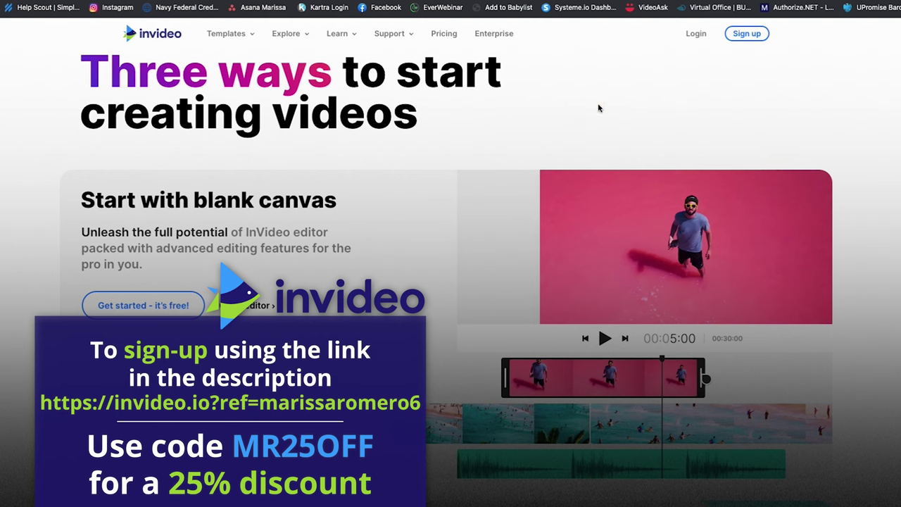
Scroll the InVideo homepage and open the free account Sign up form
{"action": "scroll", "coordinate": [774, 105], "scroll_direction": "down", "scroll_amount": 10}
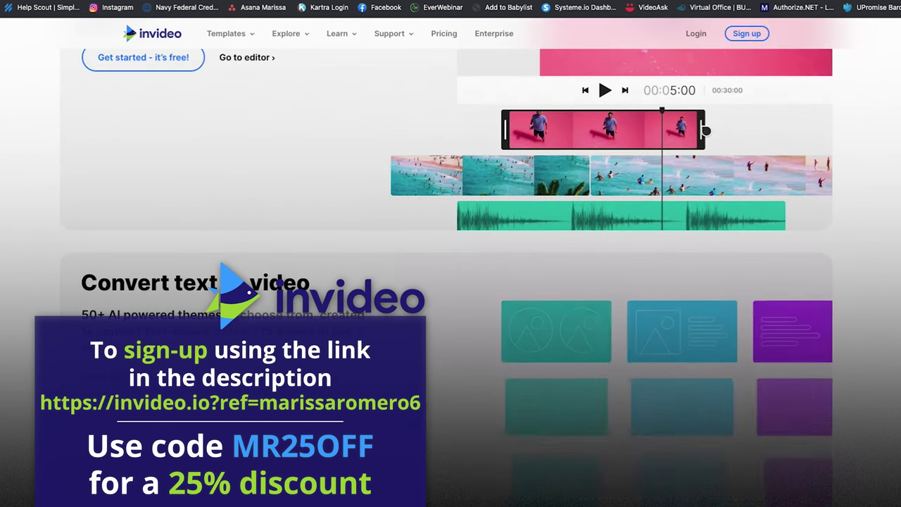
{"action": "scroll", "coordinate": [451, 281], "scroll_direction": "down", "scroll_amount": 15}
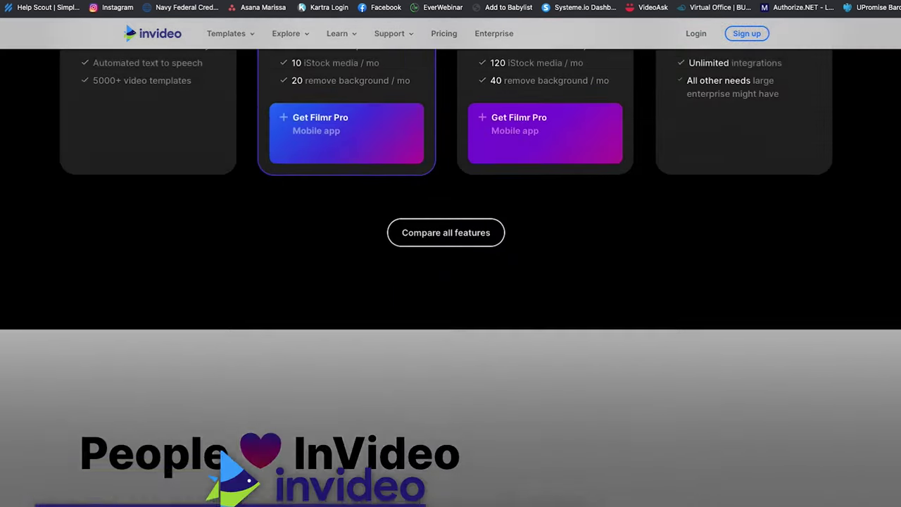
{"action": "scroll", "coordinate": [451, 281], "scroll_direction": "down", "scroll_amount": 5}
{"action": "scroll", "coordinate": [450, 281], "scroll_direction": "up", "scroll_amount": 20}
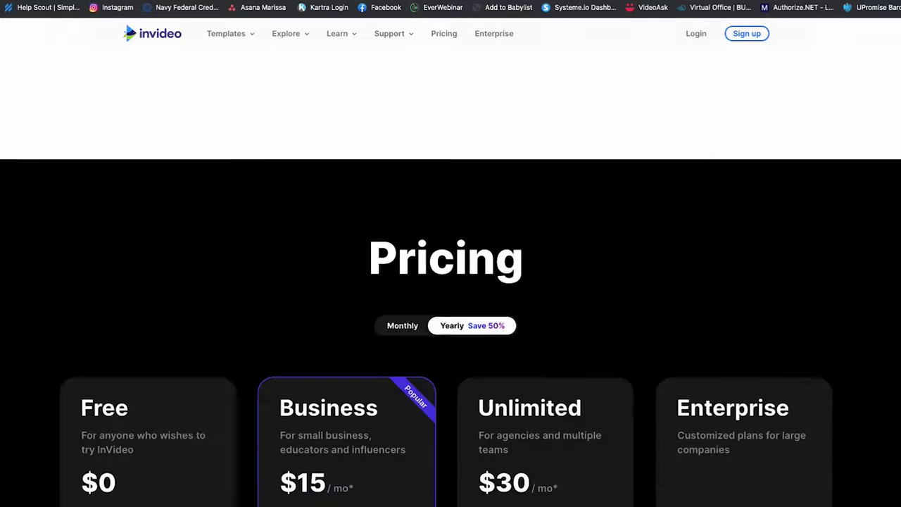
{"action": "scroll", "coordinate": [450, 282], "scroll_direction": "up", "scroll_amount": 8}
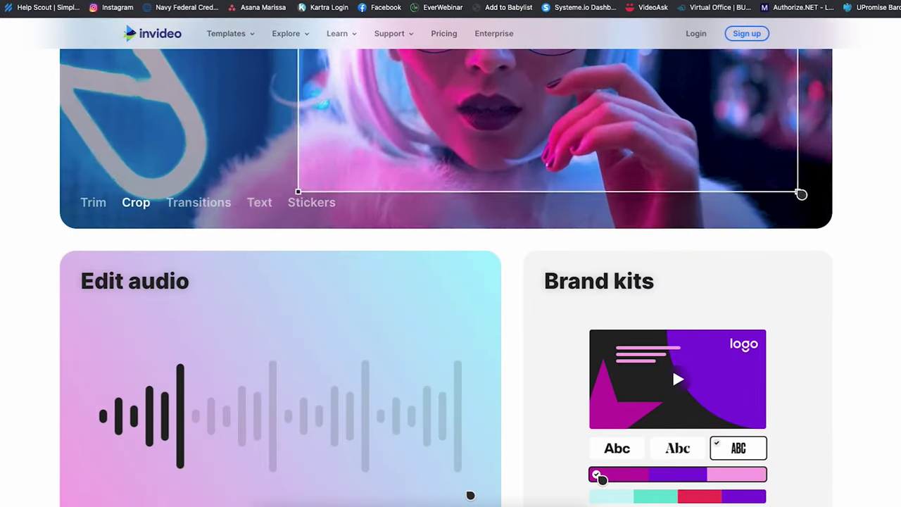
{"action": "scroll", "coordinate": [450, 282], "scroll_direction": "up", "scroll_amount": 10}
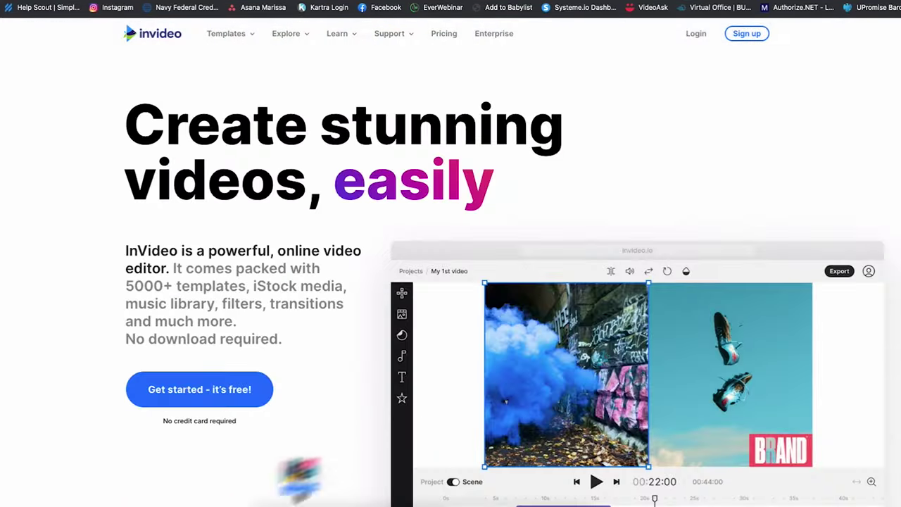
{"action": "left_click", "coordinate": [747, 33]}
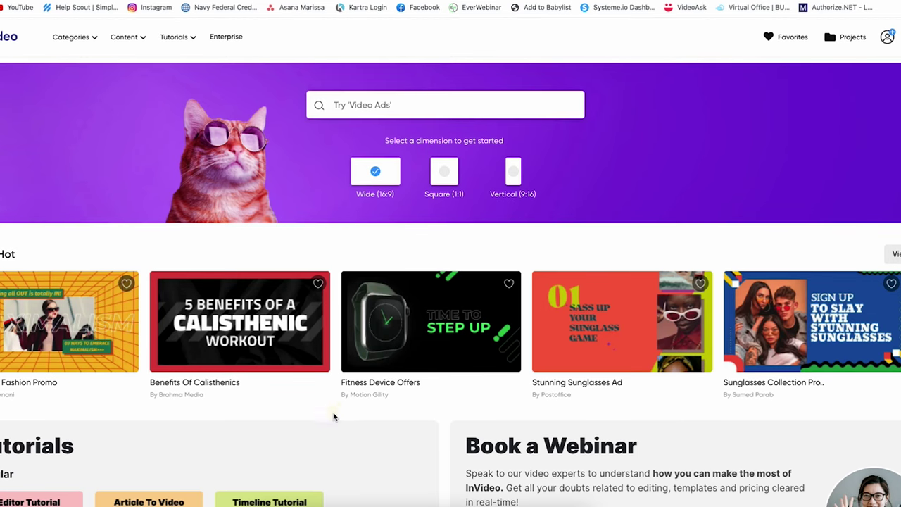
{"action": "scroll", "coordinate": [334, 416], "scroll_direction": "down", "scroll_amount": 1}
{"action": "scroll", "coordinate": [344, 416], "scroll_direction": "down", "scroll_amount": 5}
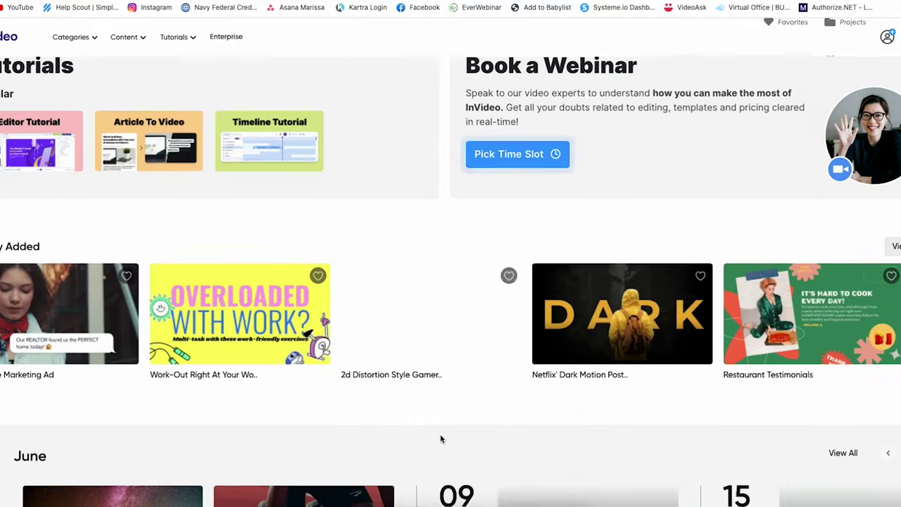
{"action": "scroll", "coordinate": [413, 426], "scroll_direction": "down", "scroll_amount": 2}
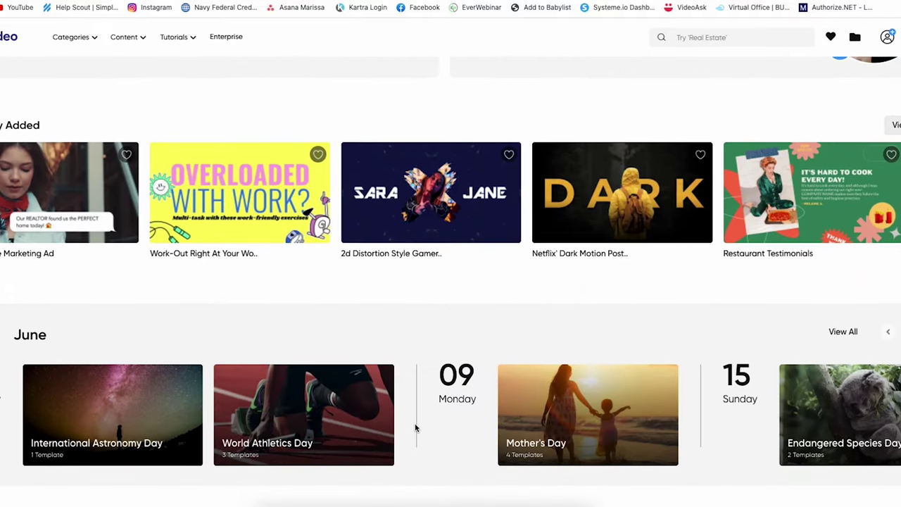
{"action": "scroll", "coordinate": [438, 296], "scroll_direction": "down", "scroll_amount": 5}
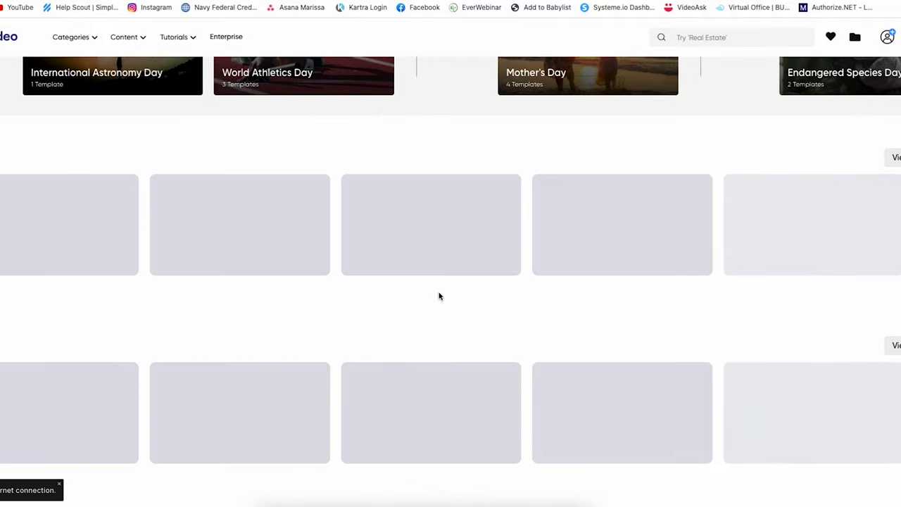
{"action": "scroll", "coordinate": [662, 331], "scroll_direction": "down", "scroll_amount": 3}
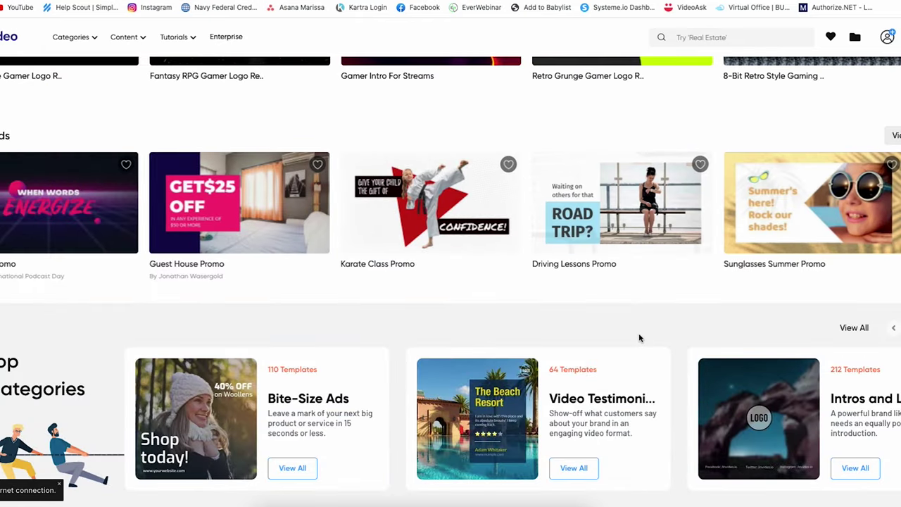
{"action": "scroll", "coordinate": [638, 336], "scroll_direction": "down", "scroll_amount": 3}
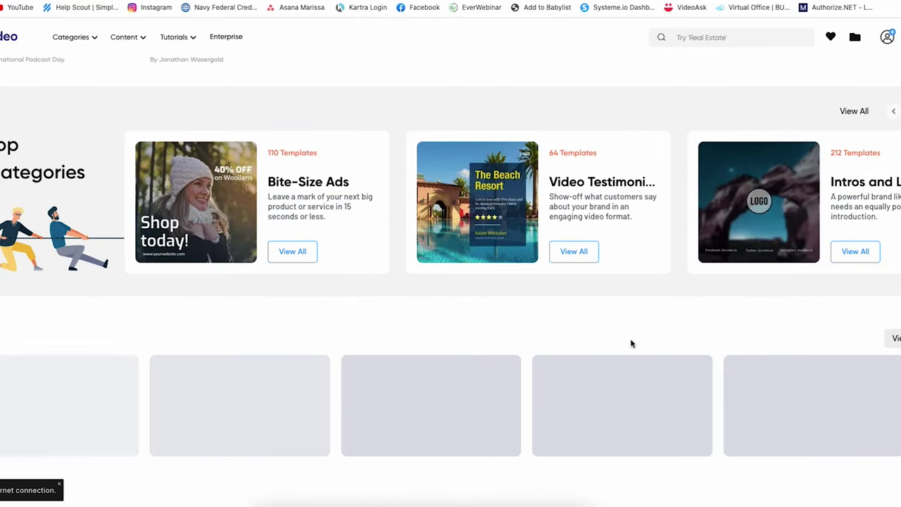
{"action": "scroll", "coordinate": [634, 342], "scroll_direction": "down", "scroll_amount": 4}
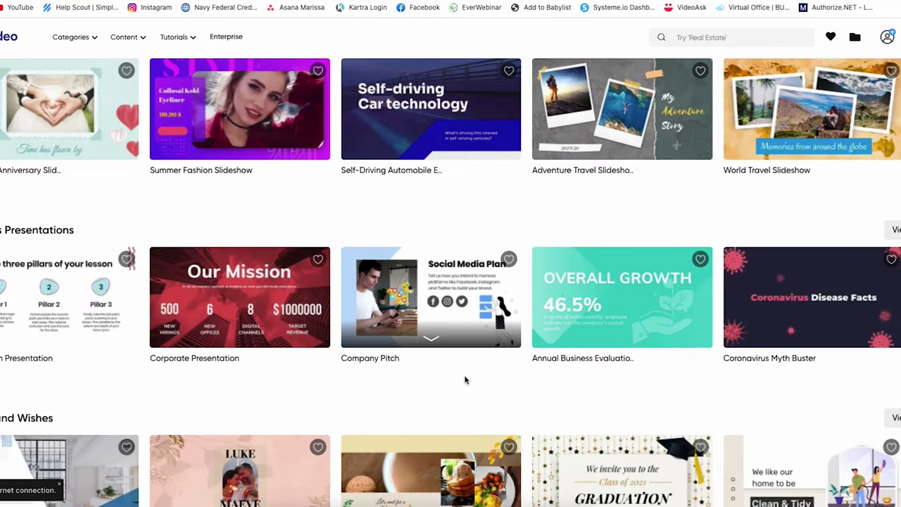
{"action": "scroll", "coordinate": [464, 381], "scroll_direction": "down", "scroll_amount": 1}
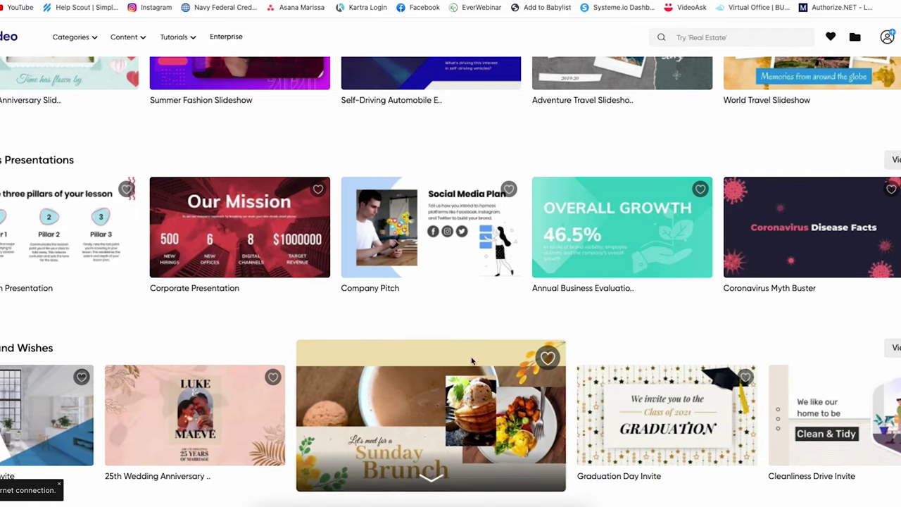
{"action": "scroll", "coordinate": [317, 308], "scroll_direction": "down", "scroll_amount": 6}
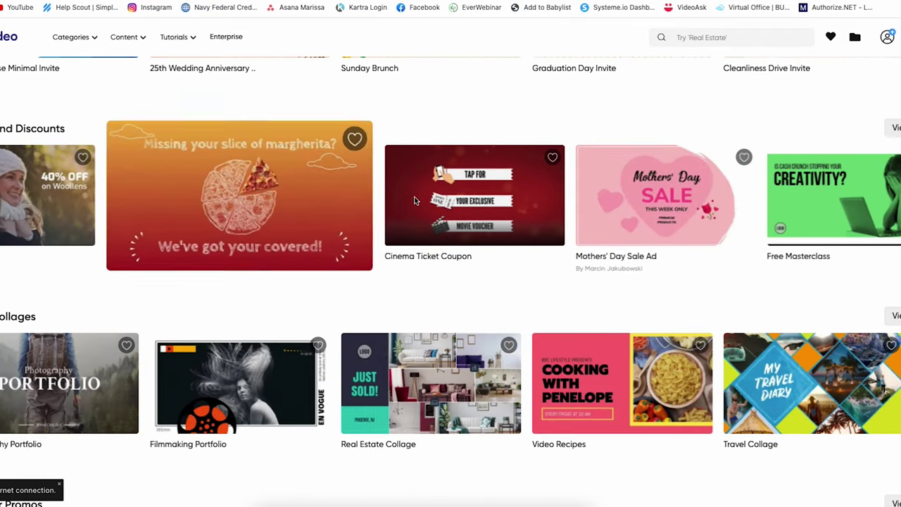
{"action": "scroll", "coordinate": [495, 200], "scroll_direction": "down", "scroll_amount": 5}
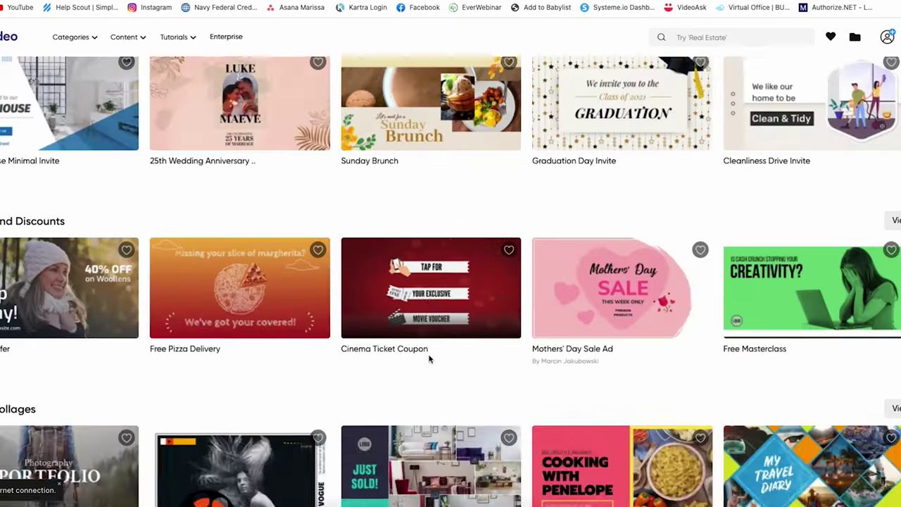
{"action": "scroll", "coordinate": [427, 359], "scroll_direction": "down", "scroll_amount": 10}
{"action": "scroll", "coordinate": [426, 359], "scroll_direction": "up", "scroll_amount": 15}
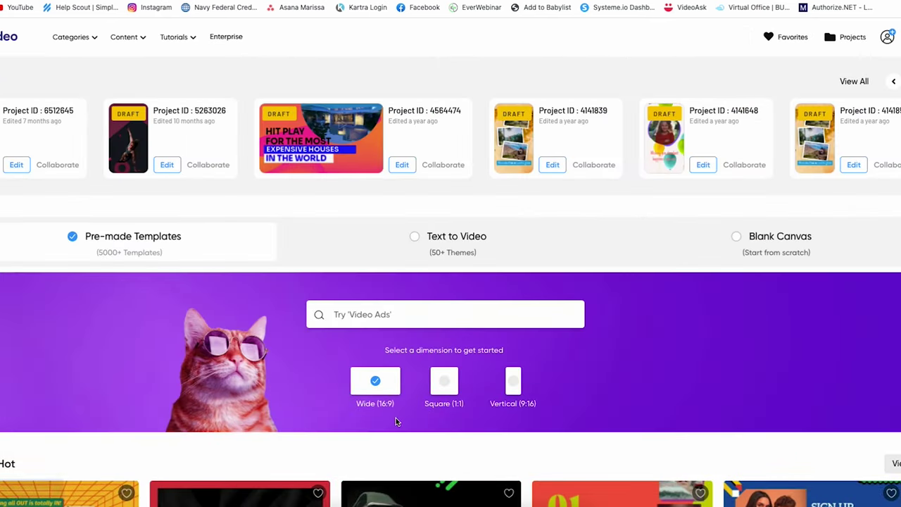
{"action": "scroll", "coordinate": [396, 421], "scroll_direction": "down", "scroll_amount": 2}
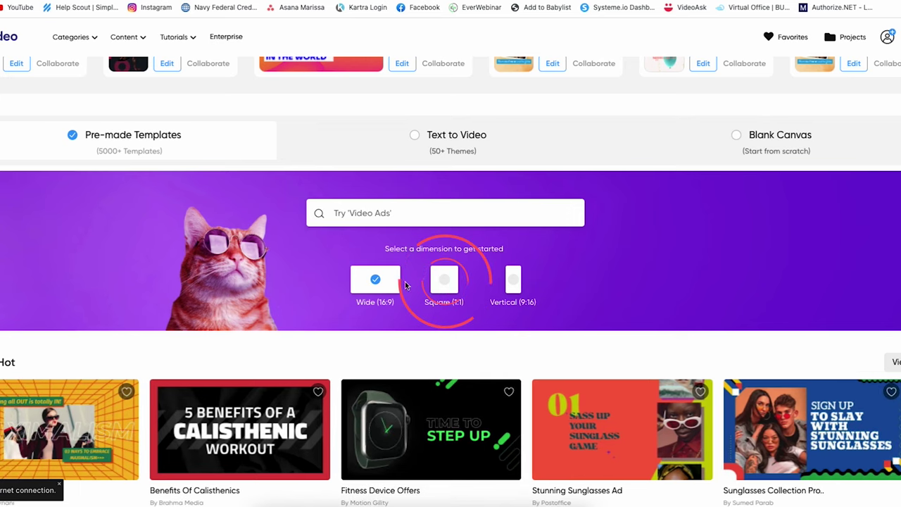
Switch template dimension from Square (1:1) to Vertical (9:16) and review the Trending vertical templates
{"action": "left_click", "coordinate": [444, 284]}
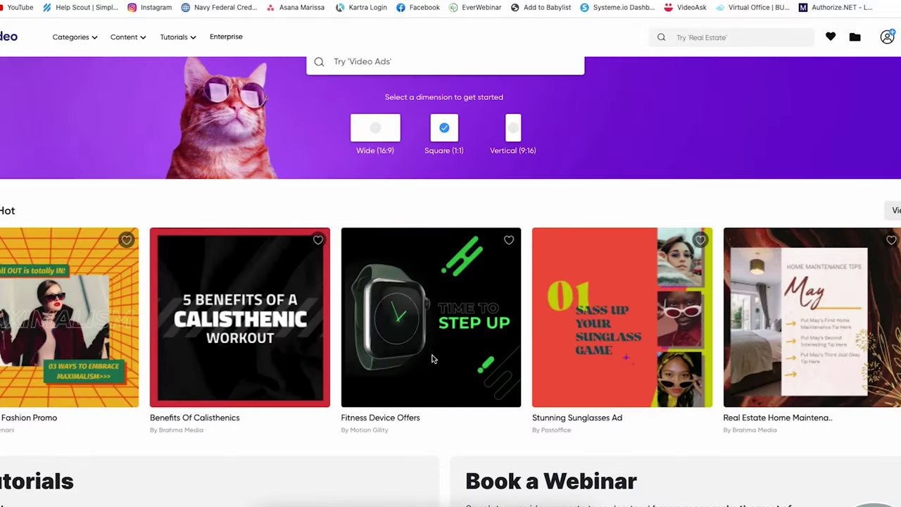
{"action": "mouse_move", "coordinate": [433, 359]}
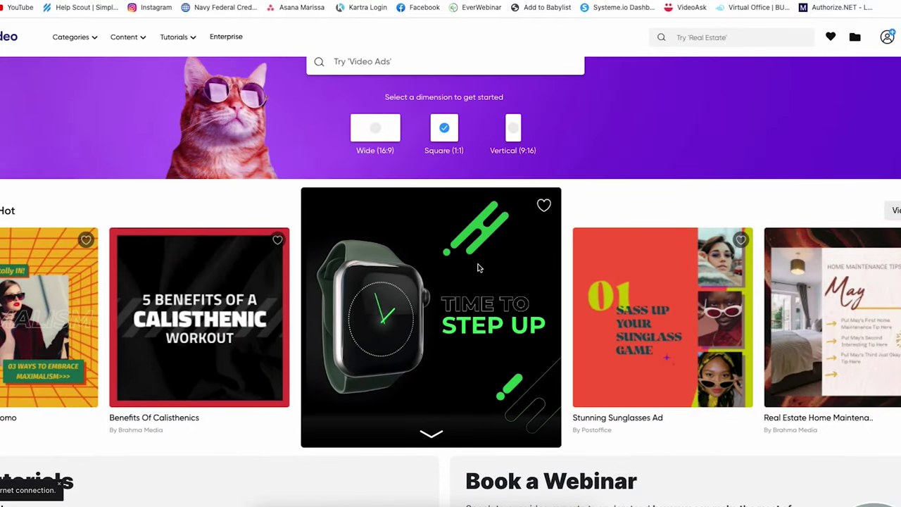
{"action": "left_click", "coordinate": [512, 137]}
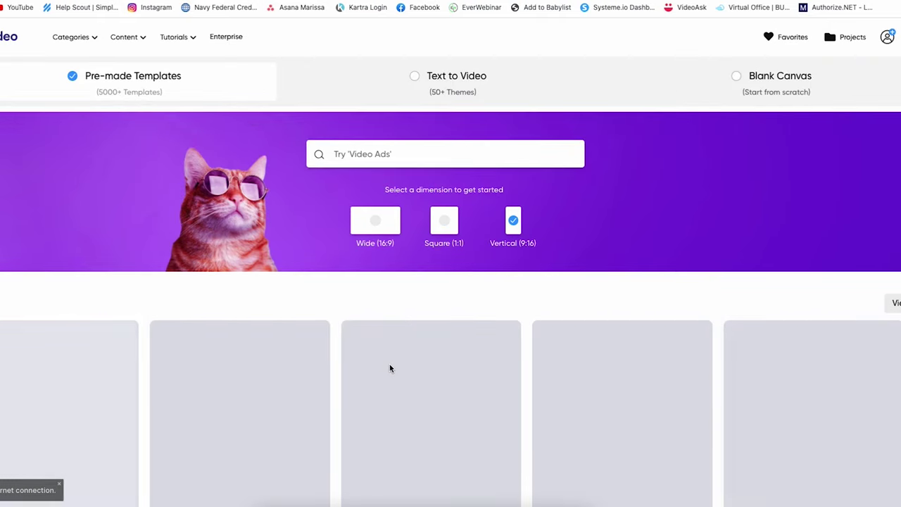
{"action": "scroll", "coordinate": [390, 366], "scroll_direction": "down", "scroll_amount": 3}
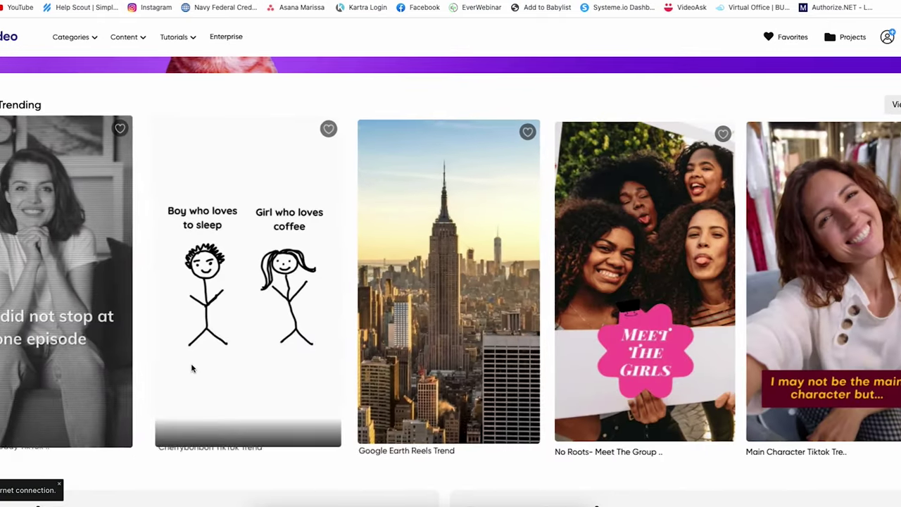
{"action": "scroll", "coordinate": [197, 370], "scroll_direction": "up", "scroll_amount": 3}
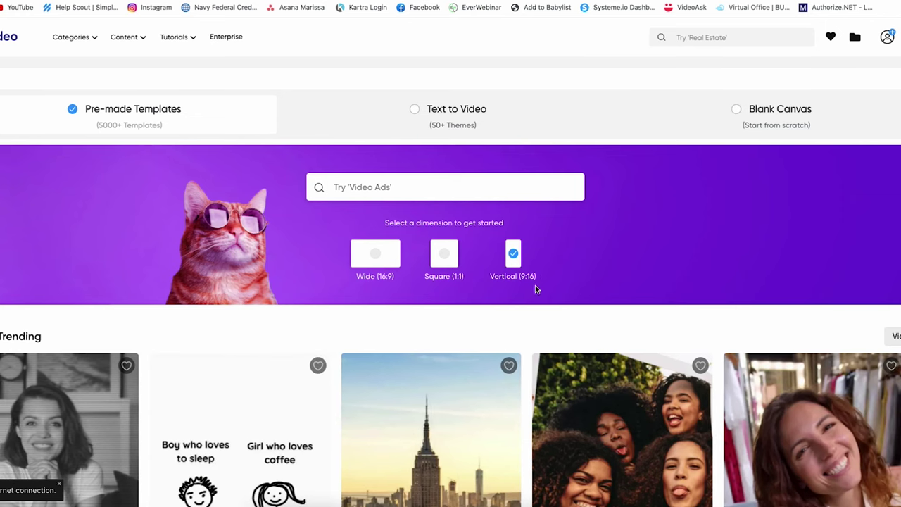
{"action": "scroll", "coordinate": [324, 414], "scroll_direction": "down", "scroll_amount": 10}
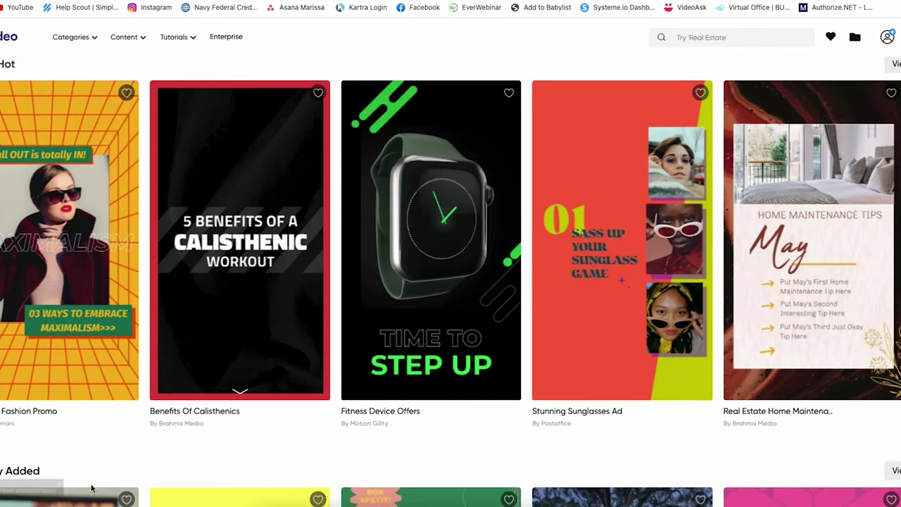
{"action": "scroll", "coordinate": [199, 455], "scroll_direction": "down", "scroll_amount": 5}
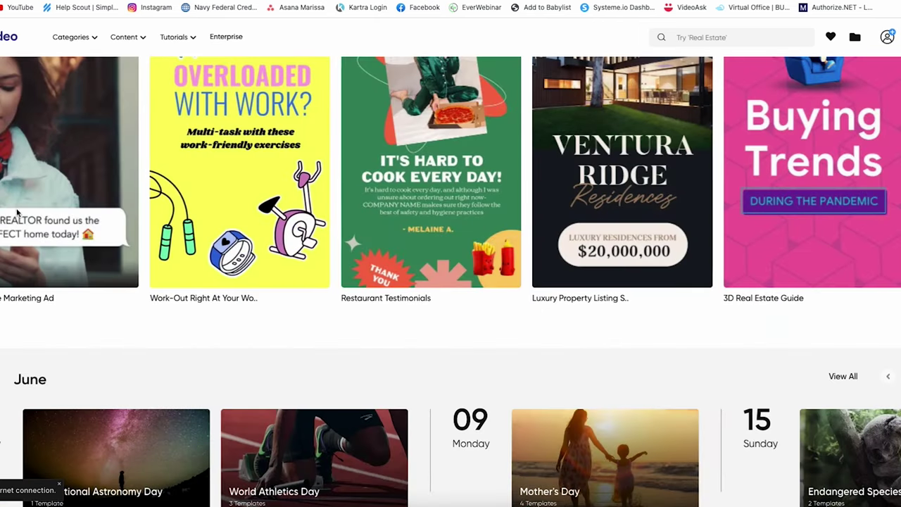
{"action": "scroll", "coordinate": [200, 455], "scroll_direction": "up", "scroll_amount": 15}
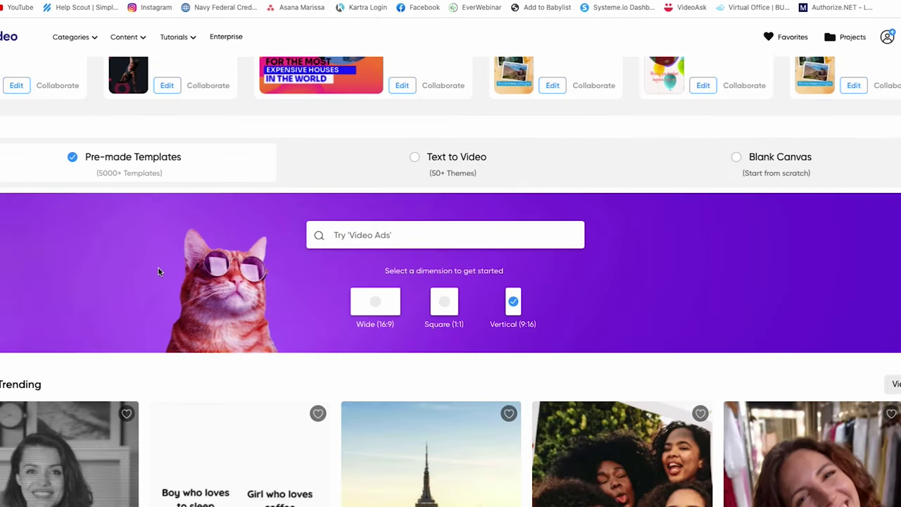
{"action": "scroll", "coordinate": [159, 271], "scroll_direction": "down", "scroll_amount": 1}
{"action": "scroll", "coordinate": [159, 274], "scroll_direction": "down", "scroll_amount": 3}
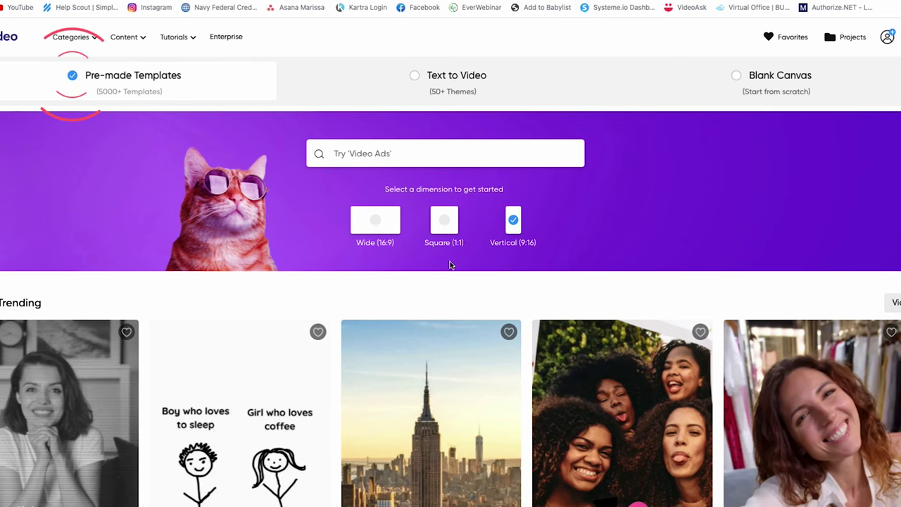
Look through the text-to-video and Blank Canvas start options
{"action": "left_click", "coordinate": [415, 76]}
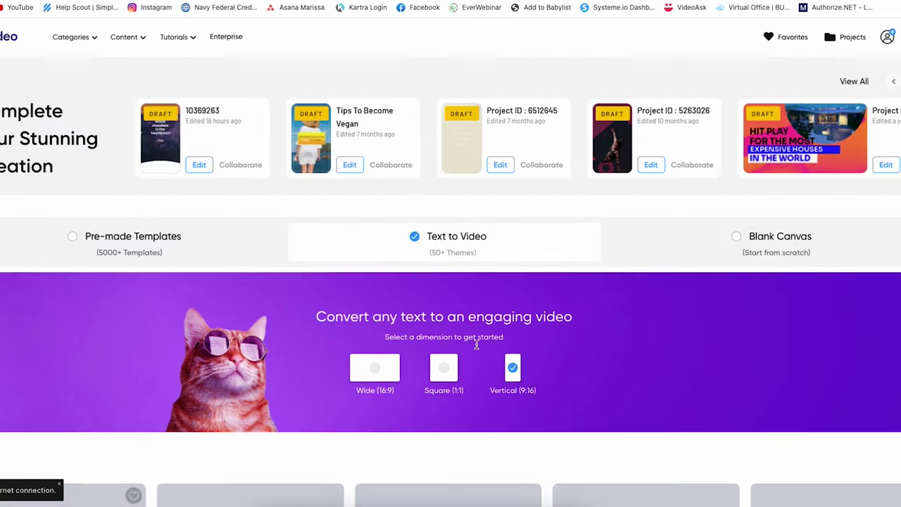
{"action": "scroll", "coordinate": [476, 345], "scroll_direction": "down", "scroll_amount": 3}
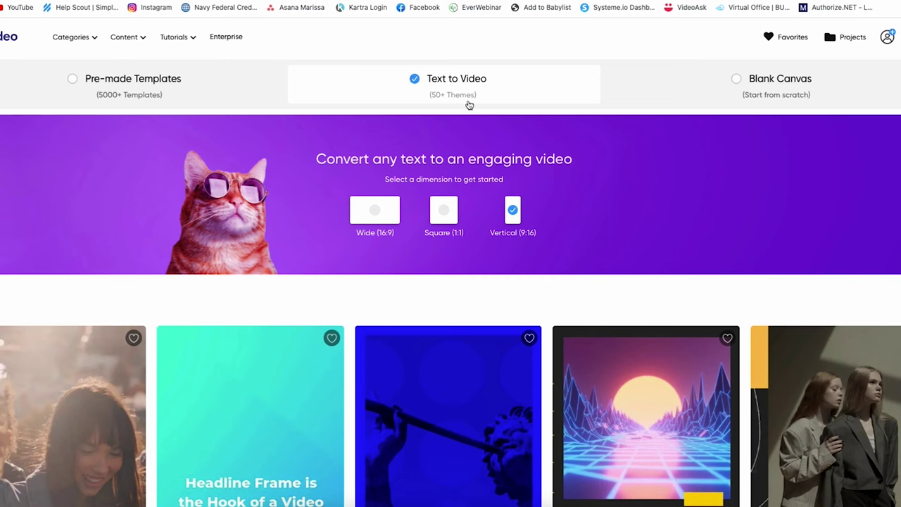
{"action": "scroll", "coordinate": [451, 304], "scroll_direction": "down", "scroll_amount": 3}
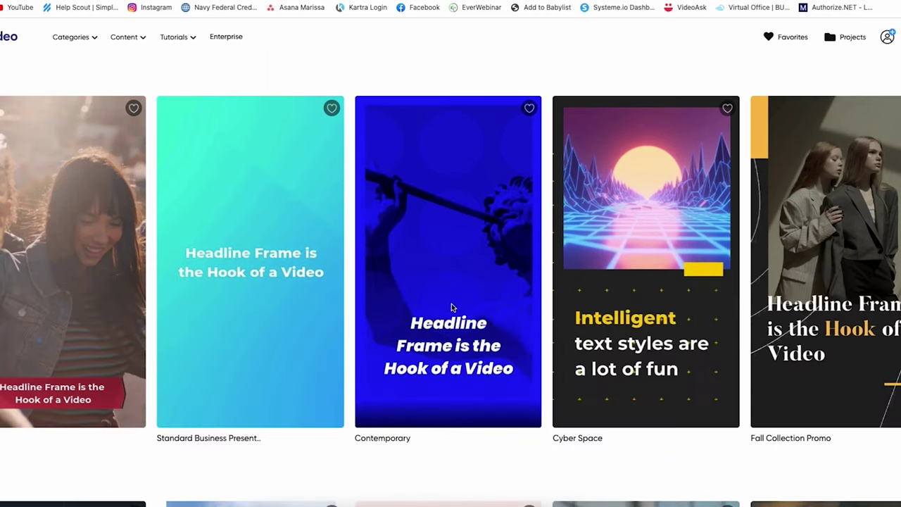
{"action": "scroll", "coordinate": [539, 344], "scroll_direction": "up", "scroll_amount": 5}
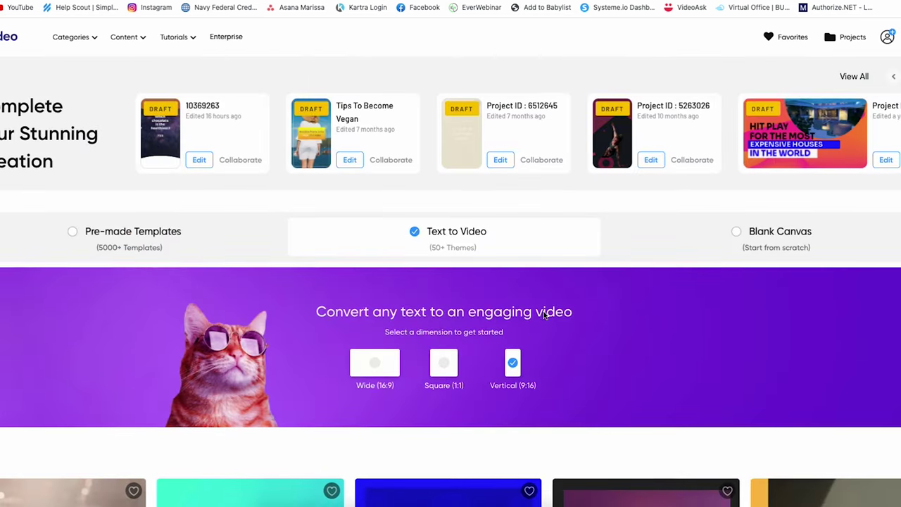
{"action": "scroll", "coordinate": [637, 310], "scroll_direction": "down", "scroll_amount": 3}
{"action": "left_click", "coordinate": [733, 73]}
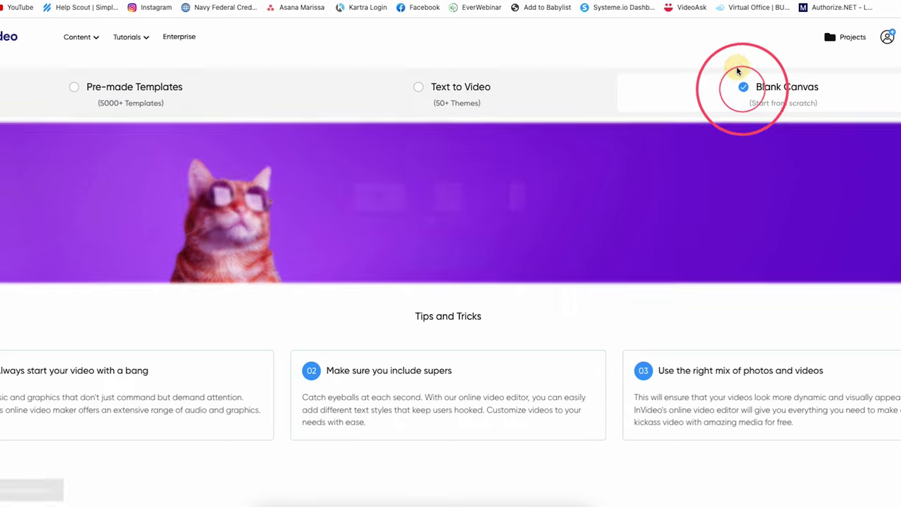
{"action": "scroll", "coordinate": [514, 316], "scroll_direction": "up", "scroll_amount": 3}
{"action": "scroll", "coordinate": [401, 426], "scroll_direction": "down", "scroll_amount": 2}
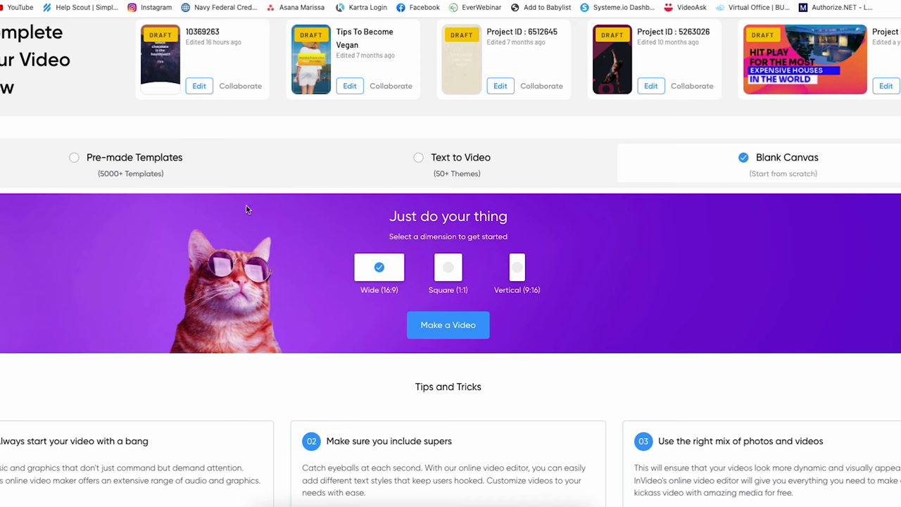
Return to Pre-made Templates with Vertical (9:16) kept and scroll the template list
{"action": "left_click", "coordinate": [75, 160]}
{"action": "scroll", "coordinate": [308, 209], "scroll_direction": "up", "scroll_amount": 2}
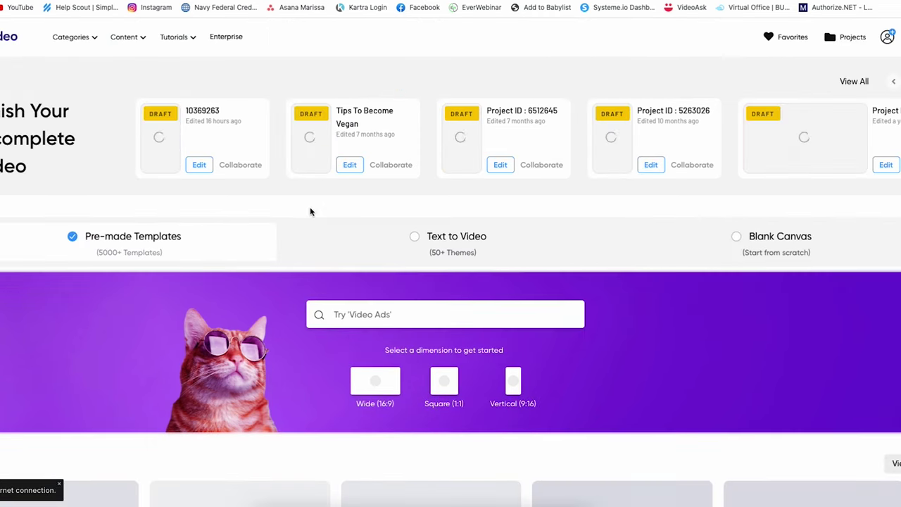
{"action": "scroll", "coordinate": [324, 383], "scroll_direction": "down", "scroll_amount": 5}
{"action": "scroll", "coordinate": [309, 403], "scroll_direction": "up", "scroll_amount": 5}
{"action": "scroll", "coordinate": [310, 402], "scroll_direction": "down", "scroll_amount": 4}
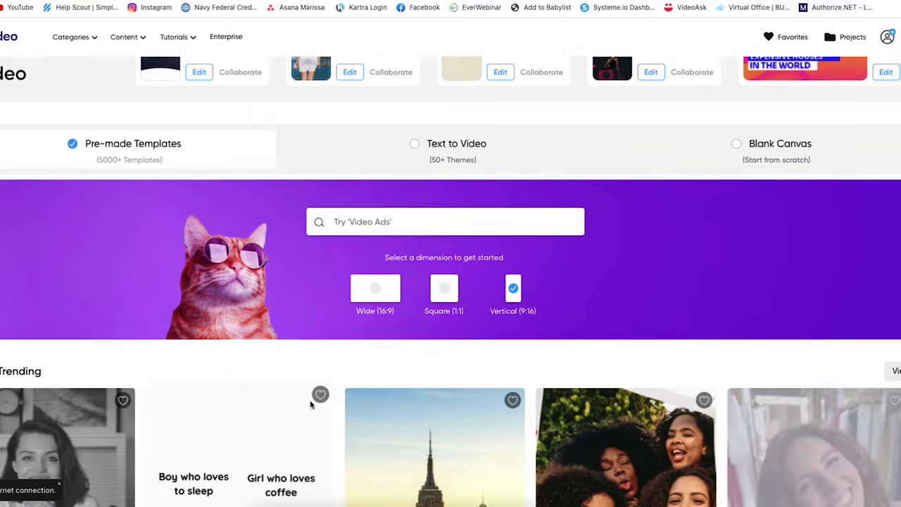
{"action": "scroll", "coordinate": [310, 402], "scroll_direction": "up", "scroll_amount": 1}
{"action": "scroll", "coordinate": [310, 401], "scroll_direction": "up", "scroll_amount": 1}
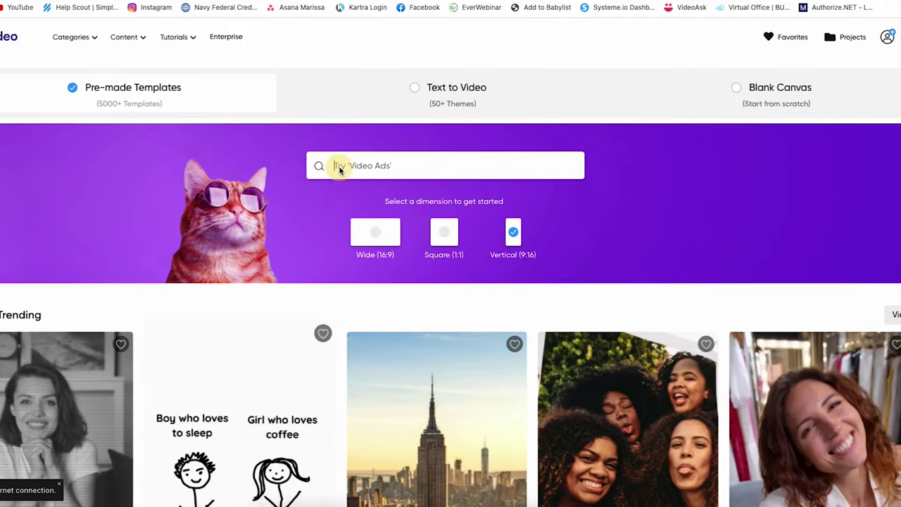
{"action": "scroll", "coordinate": [289, 157], "scroll_direction": "down", "scroll_amount": 1}
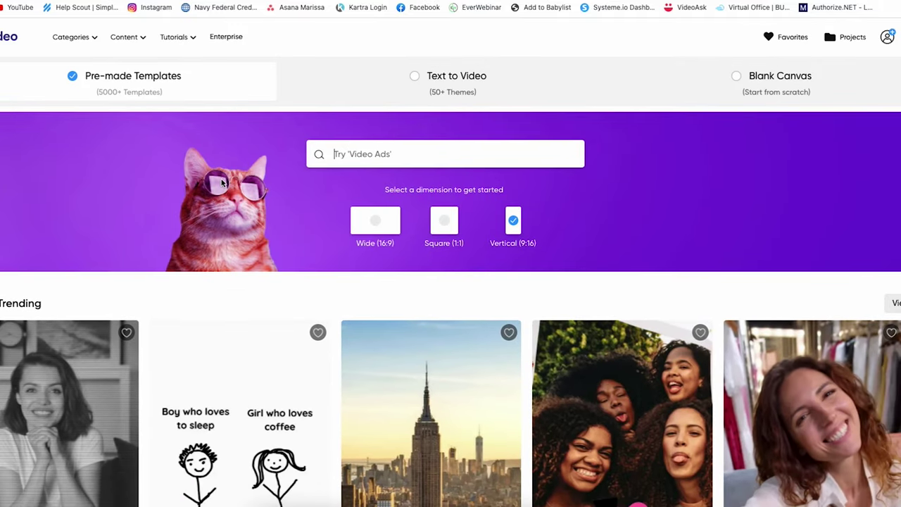
Search templates for 'quiz' and preview the Learn From Home quiz template
{"action": "type", "text": "z"}
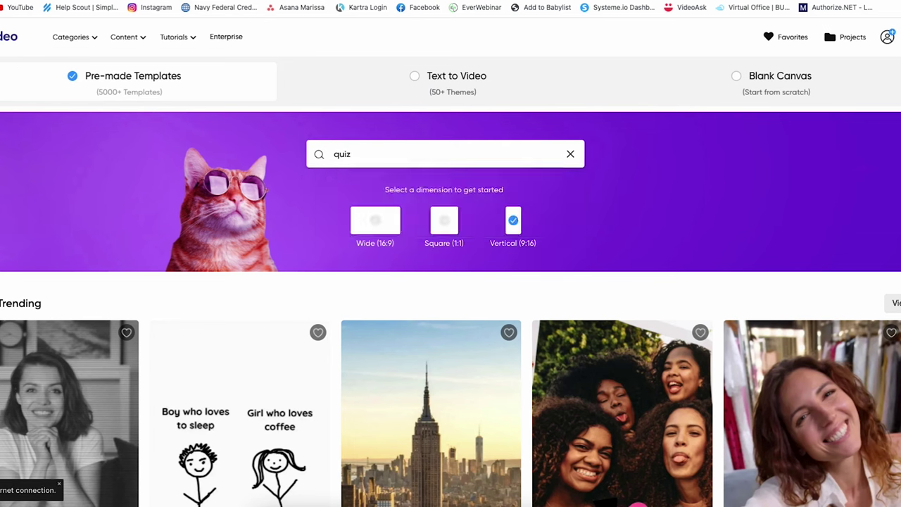
{"action": "key", "text": "Return"}
{"action": "scroll", "coordinate": [148, 312], "scroll_direction": "down", "scroll_amount": 2}
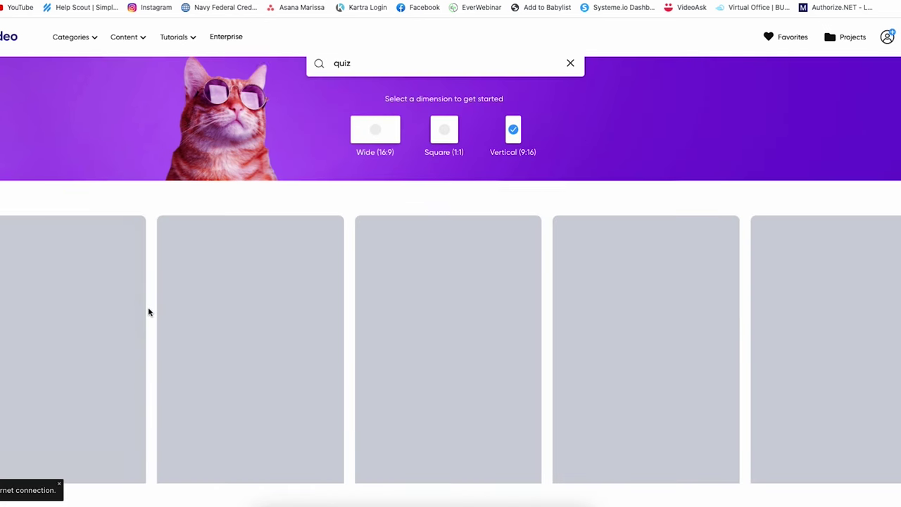
{"action": "scroll", "coordinate": [166, 351], "scroll_direction": "down", "scroll_amount": 6}
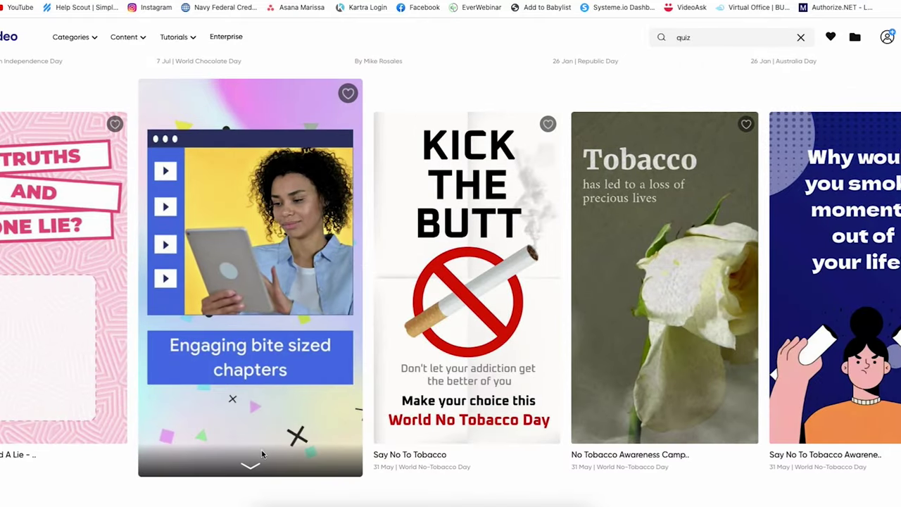
{"action": "scroll", "coordinate": [257, 446], "scroll_direction": "down", "scroll_amount": 3}
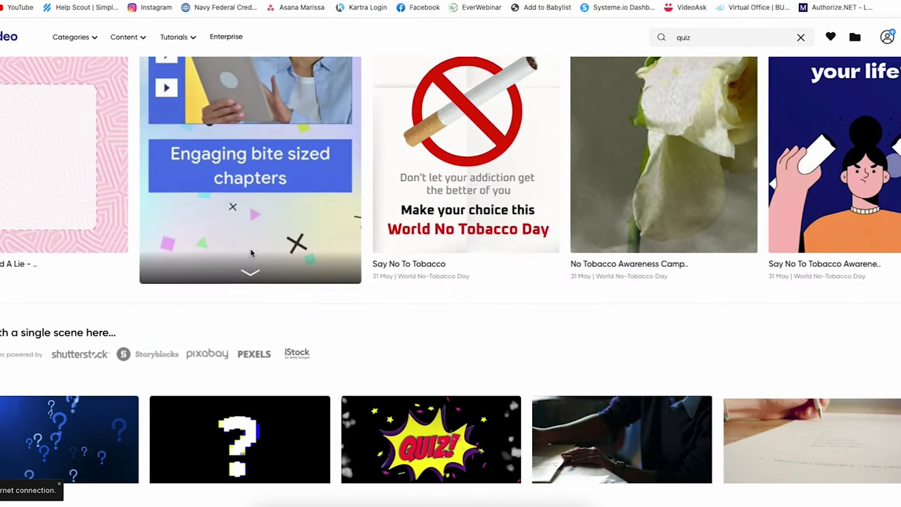
{"action": "left_click", "coordinate": [248, 277]}
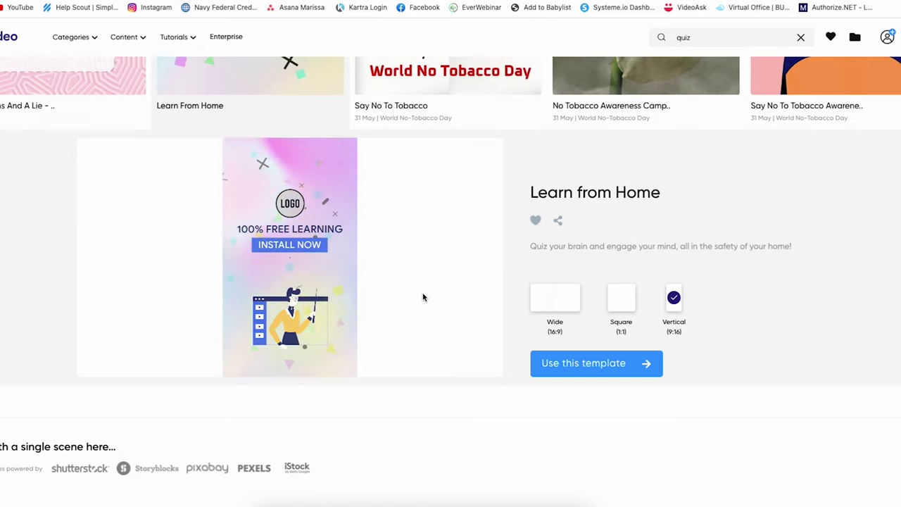
Open the details of the 'Test your Chocoholic IQ' chocolate quiz template
{"action": "scroll", "coordinate": [422, 296], "scroll_direction": "up", "scroll_amount": 5}
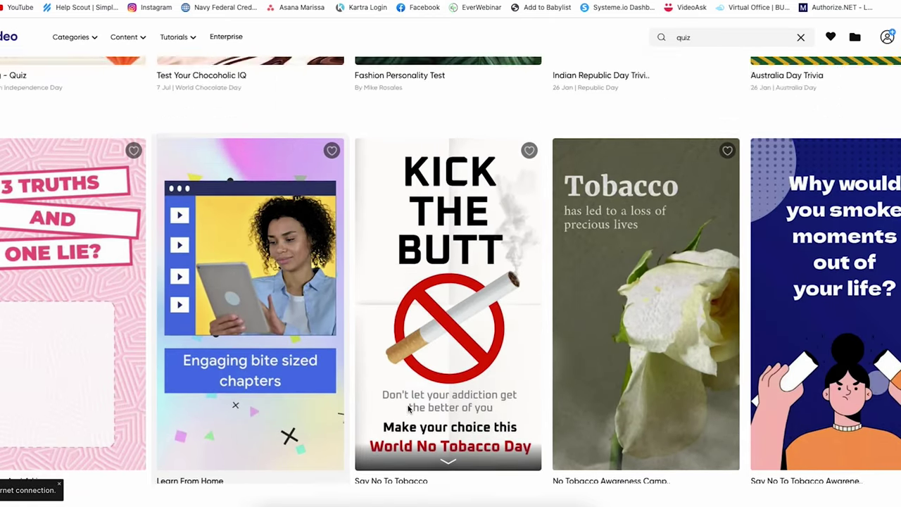
{"action": "scroll", "coordinate": [409, 408], "scroll_direction": "up", "scroll_amount": 5}
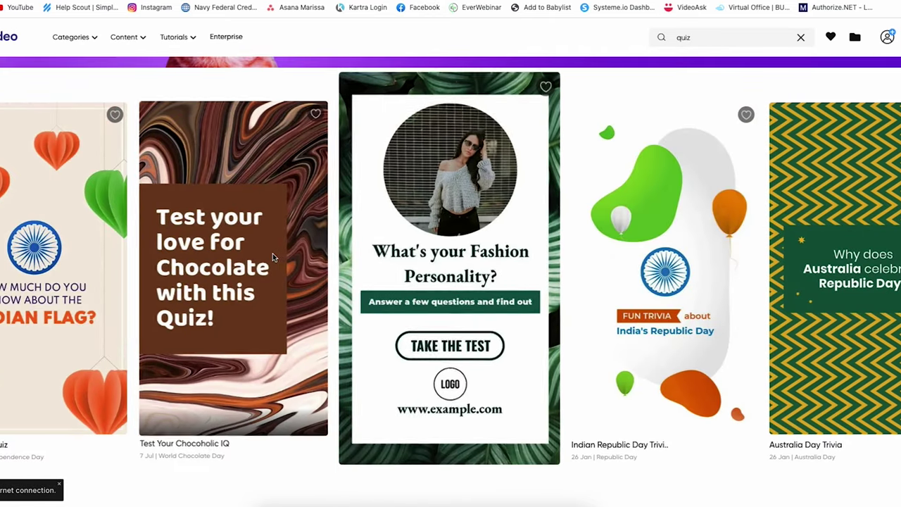
{"action": "mouse_move", "coordinate": [271, 259]}
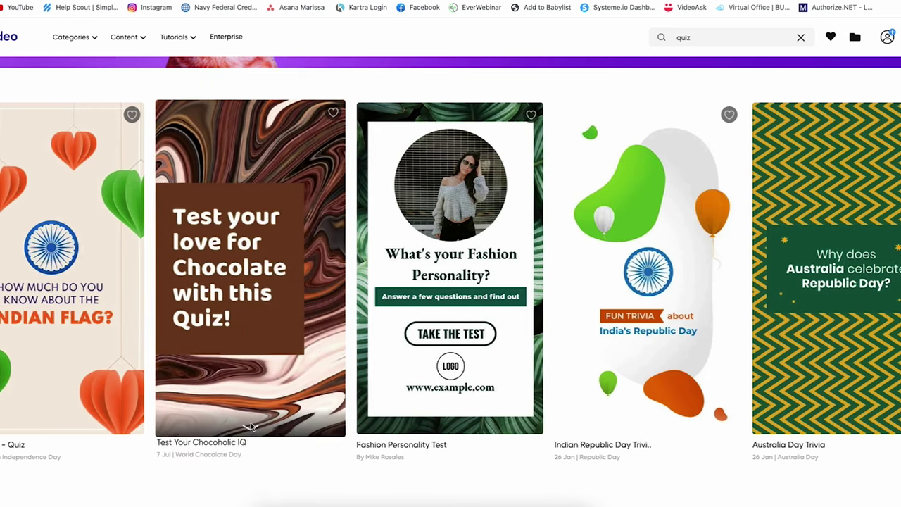
{"action": "left_click", "coordinate": [253, 448]}
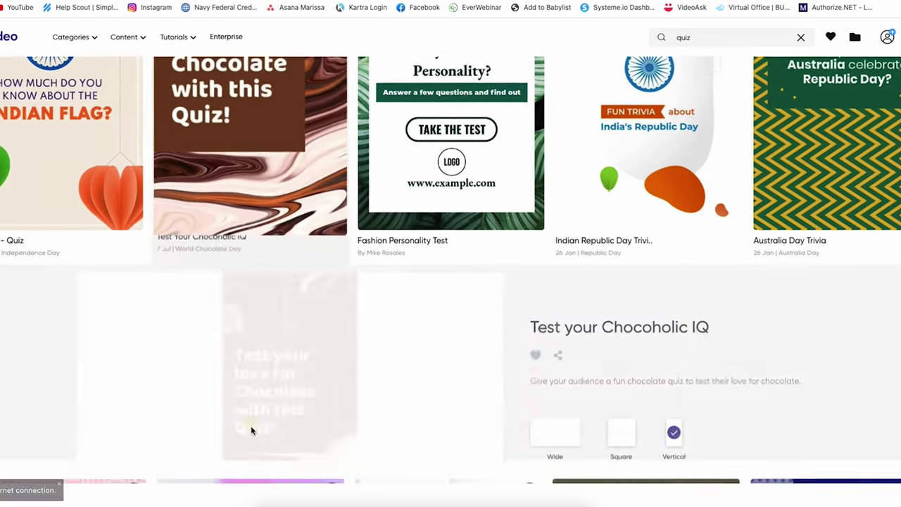
Scroll through the Test your Chocoholic IQ template's detail panel
{"action": "scroll", "coordinate": [259, 425], "scroll_direction": "down", "scroll_amount": 2}
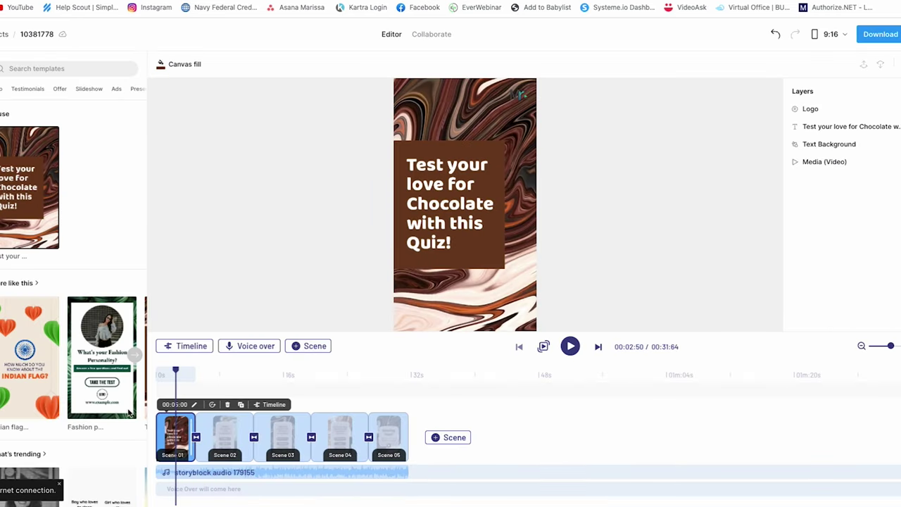
{"action": "left_click", "coordinate": [59, 485]}
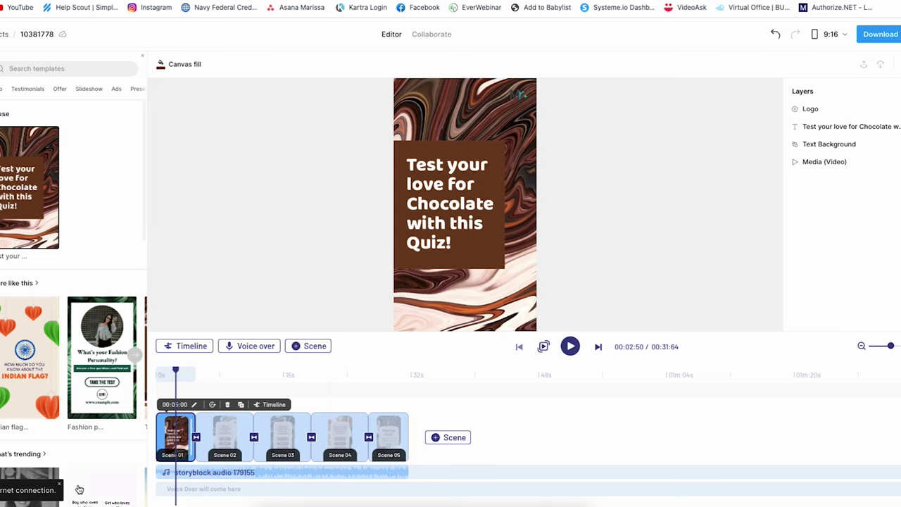
{"action": "left_click", "coordinate": [60, 485]}
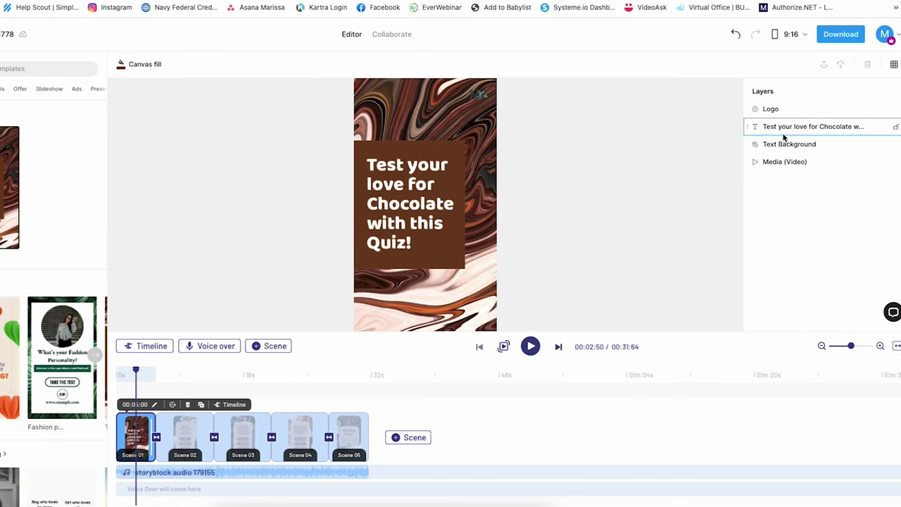
{"action": "left_click", "coordinate": [885, 35]}
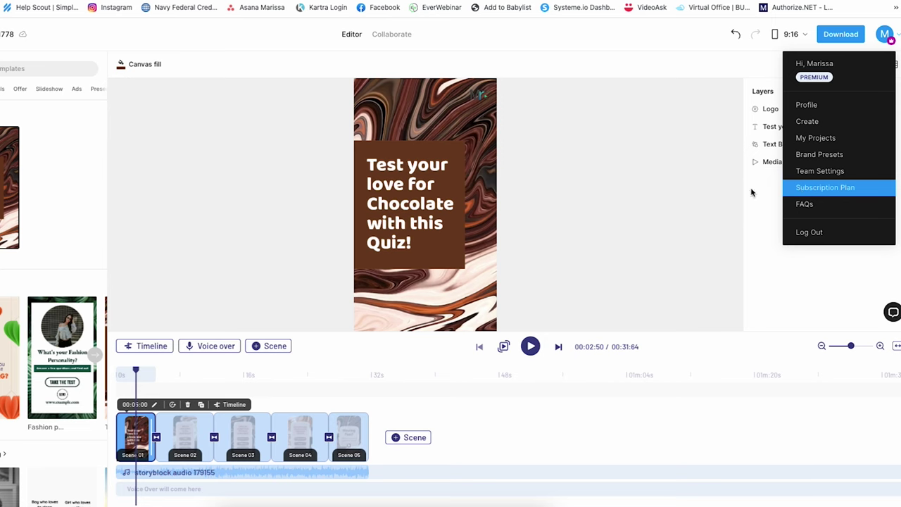
{"action": "left_click", "coordinate": [13, 65]}
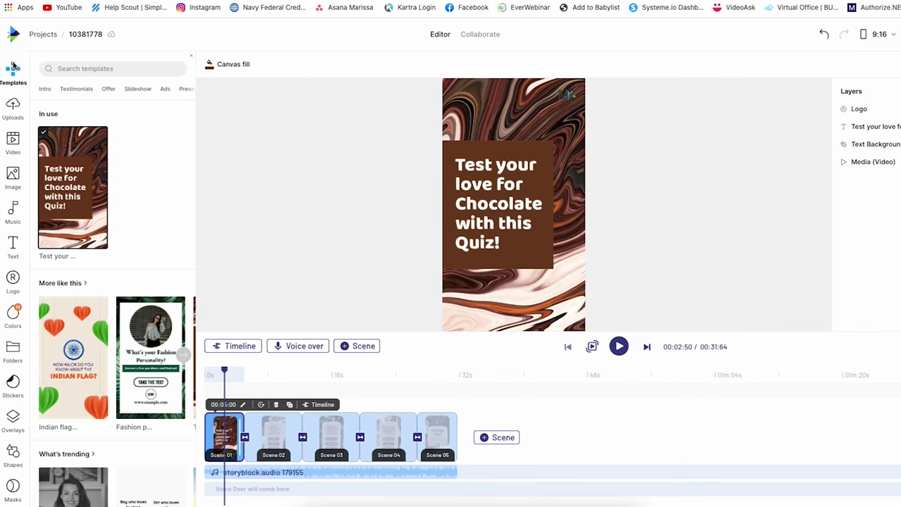
Browse sidebar templates, view the Cherrybonbon tiktok trend template's details, then open Uploads
{"action": "left_click", "coordinate": [13, 67]}
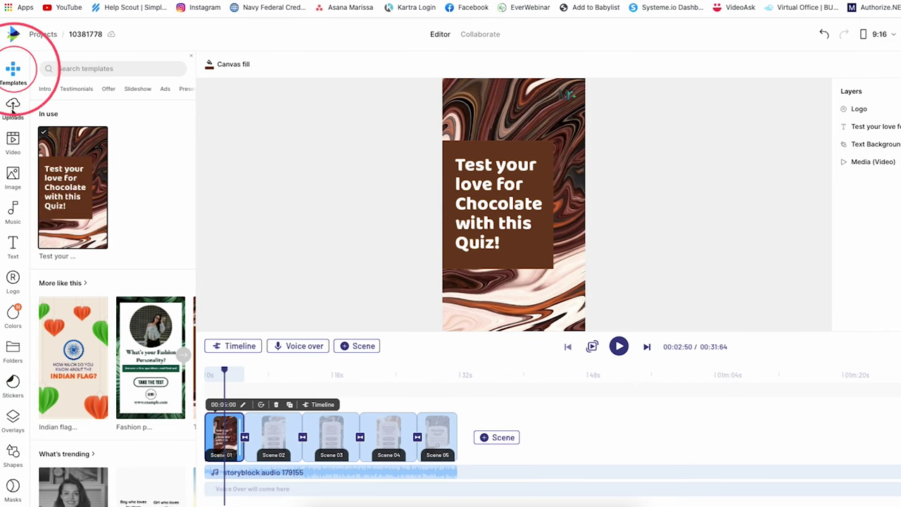
{"action": "mouse_move", "coordinate": [45, 152]}
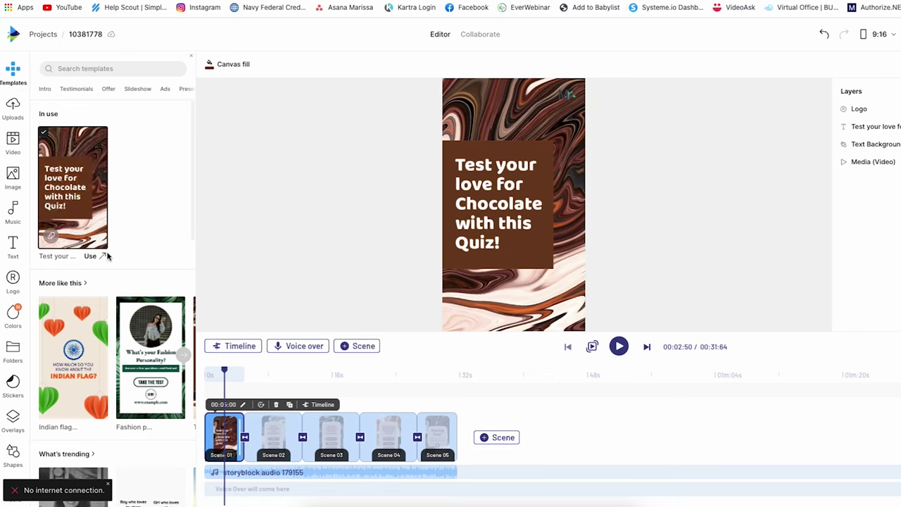
{"action": "scroll", "coordinate": [107, 255], "scroll_direction": "down", "scroll_amount": 3}
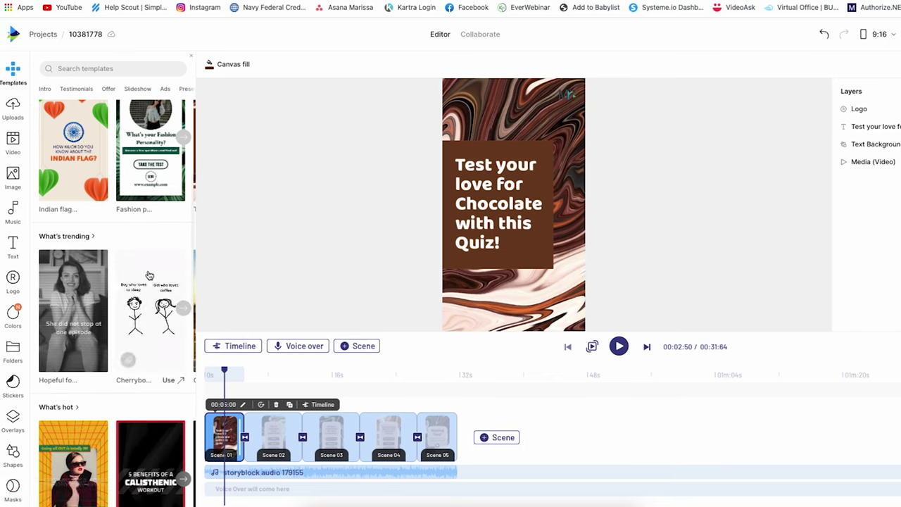
{"action": "scroll", "coordinate": [162, 317], "scroll_direction": "down", "scroll_amount": 4}
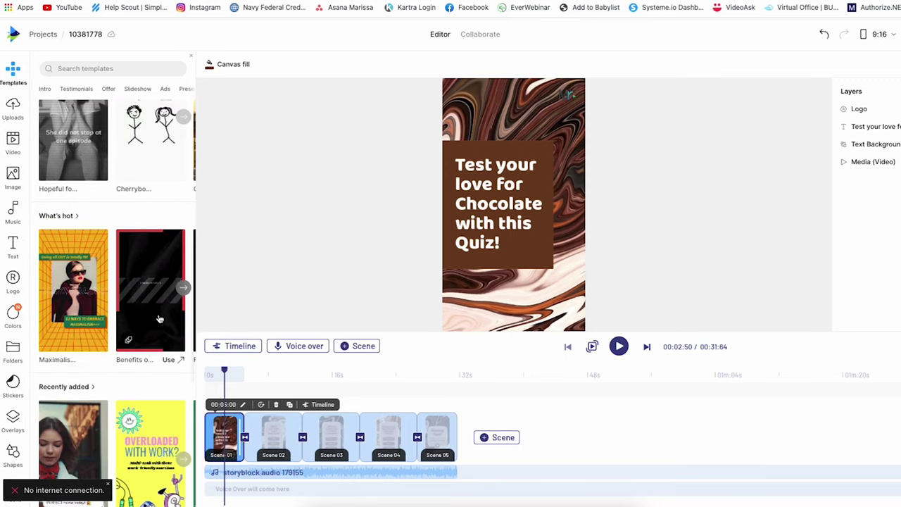
{"action": "scroll", "coordinate": [160, 318], "scroll_direction": "up", "scroll_amount": 2}
{"action": "scroll", "coordinate": [158, 277], "scroll_direction": "up", "scroll_amount": 1}
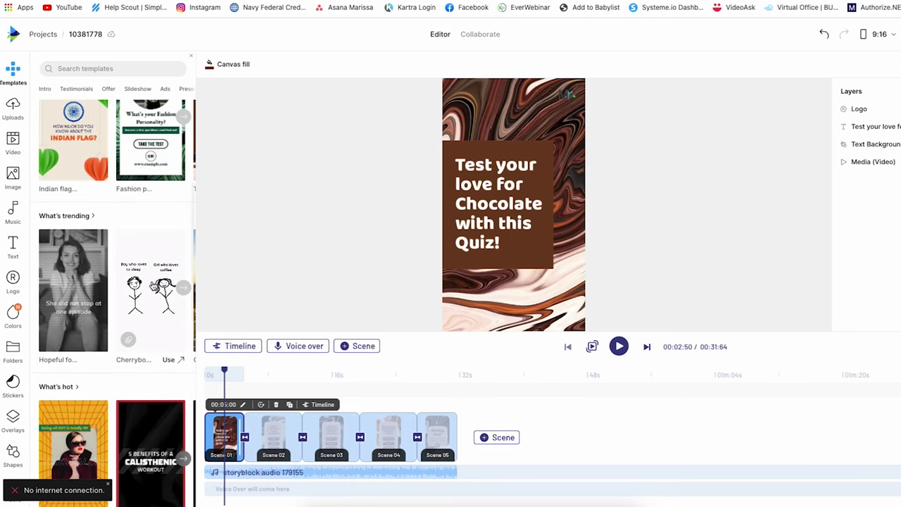
{"action": "left_click", "coordinate": [138, 276]}
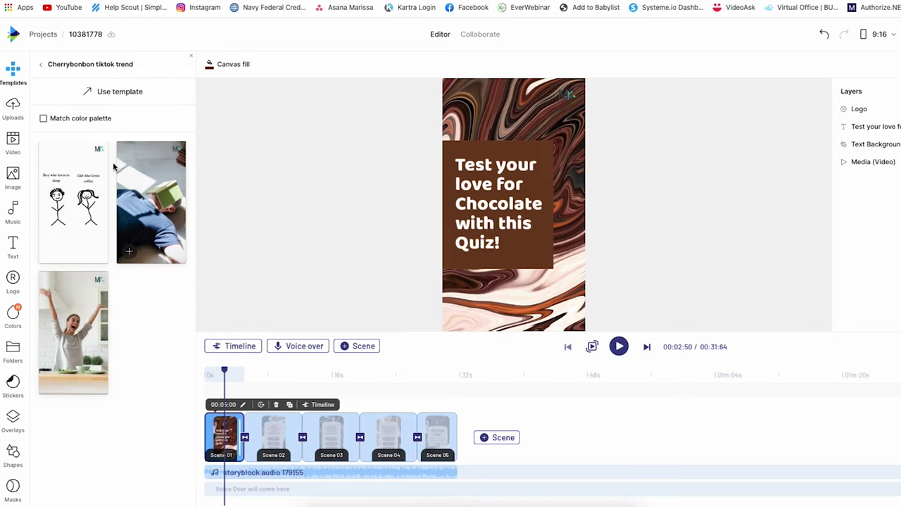
{"action": "left_click", "coordinate": [13, 109]}
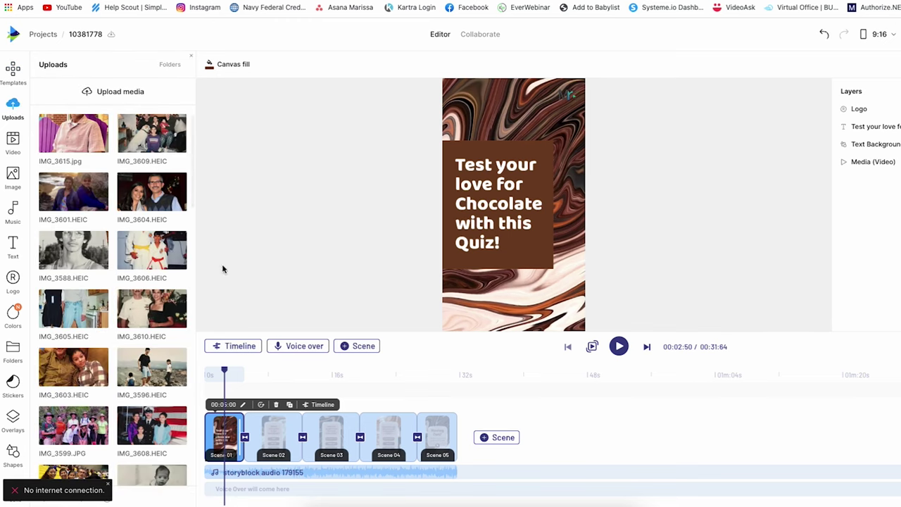
Browse the stock video clips and images, then show the genre-sorted Music library
{"action": "scroll", "coordinate": [144, 394], "scroll_direction": "down", "scroll_amount": 10}
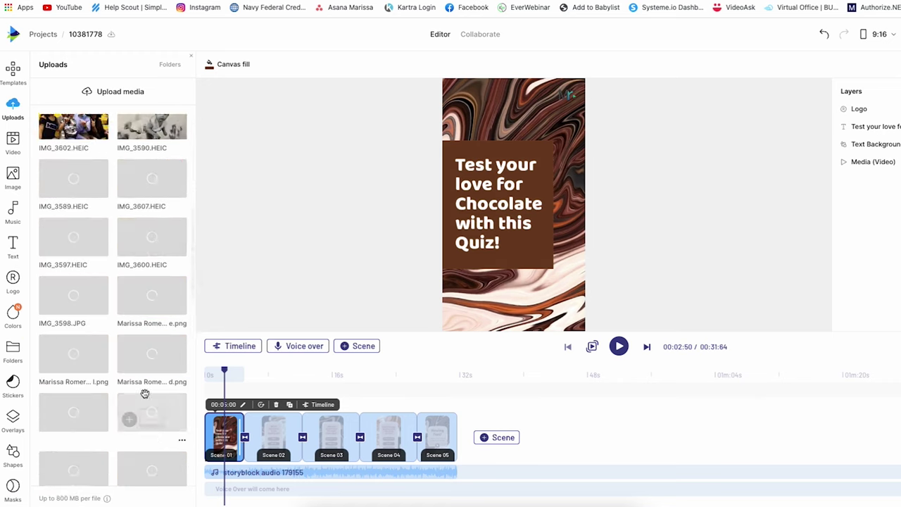
{"action": "scroll", "coordinate": [106, 317], "scroll_direction": "down", "scroll_amount": 2}
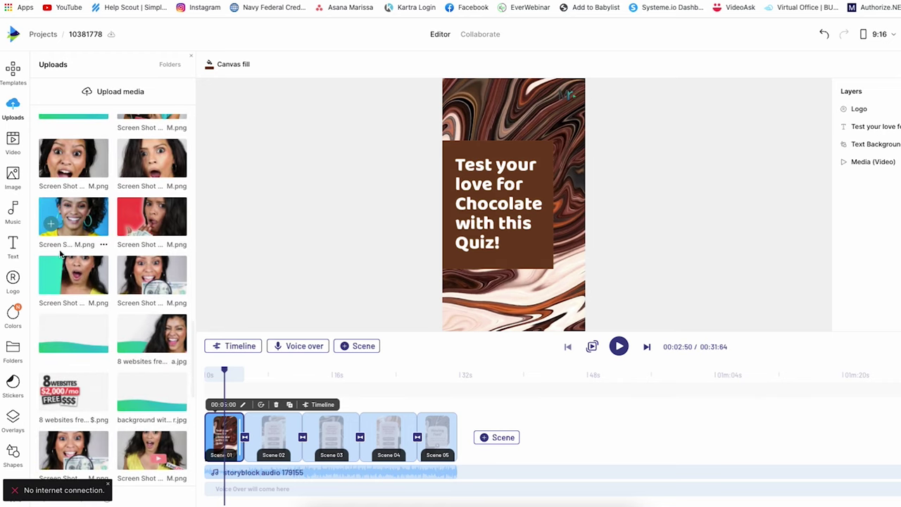
{"action": "left_click", "coordinate": [13, 140]}
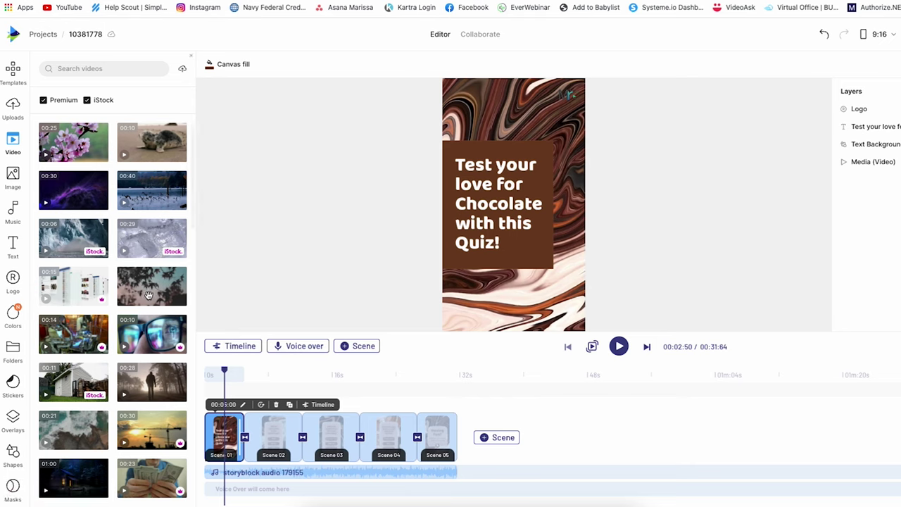
{"action": "scroll", "coordinate": [149, 293], "scroll_direction": "down", "scroll_amount": 5}
{"action": "scroll", "coordinate": [150, 293], "scroll_direction": "down", "scroll_amount": 5}
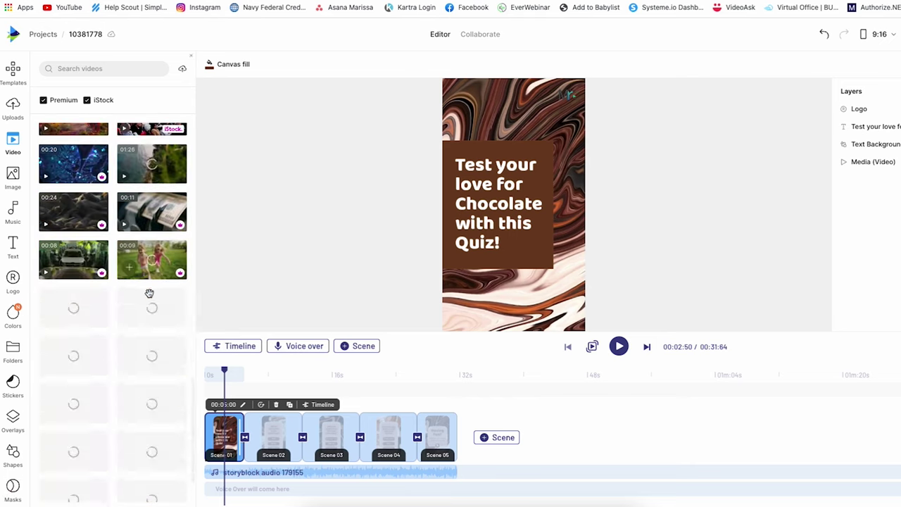
{"action": "left_click", "coordinate": [13, 177]}
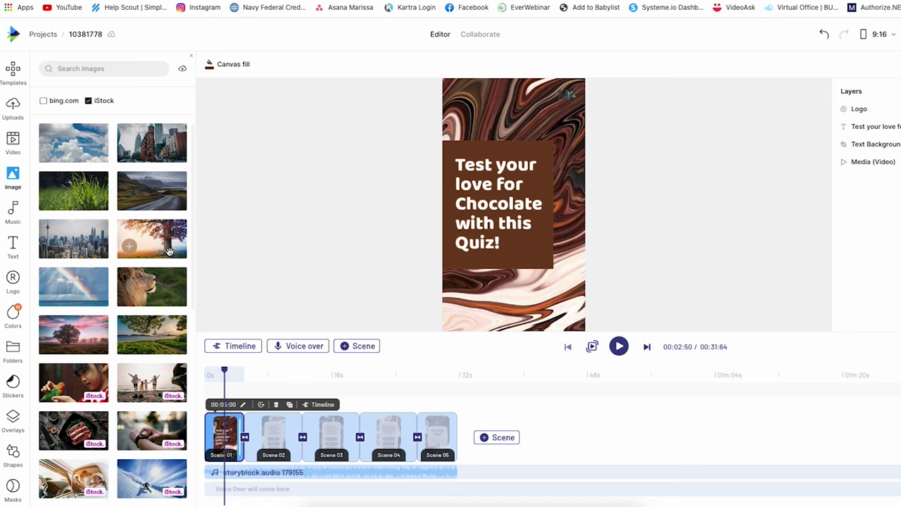
{"action": "scroll", "coordinate": [85, 355], "scroll_direction": "down", "scroll_amount": 5}
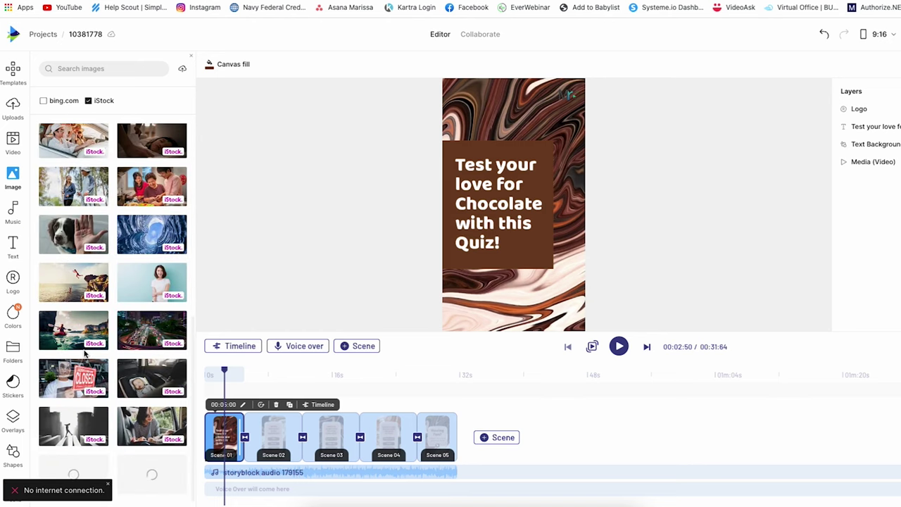
{"action": "left_click", "coordinate": [12, 213]}
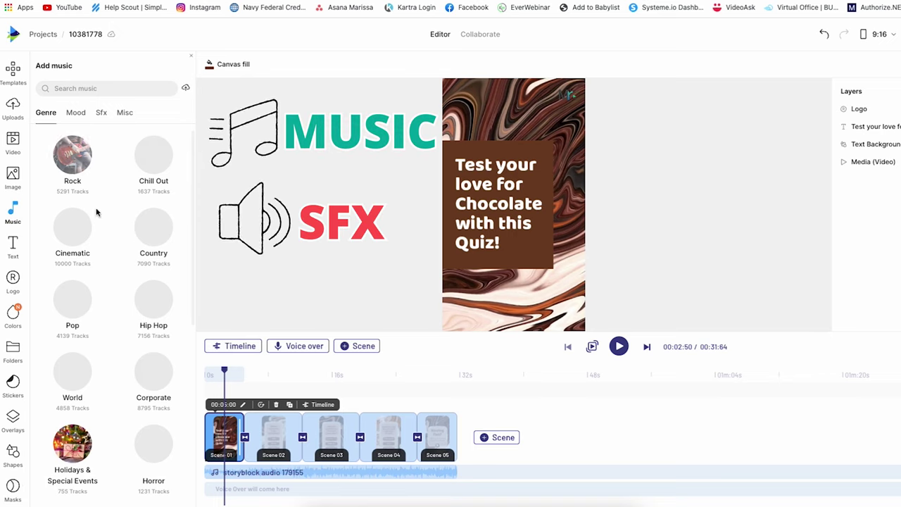
Scroll through the Text preset styles, then show the Logo panel with the uploaded logo
{"action": "left_click", "coordinate": [13, 245]}
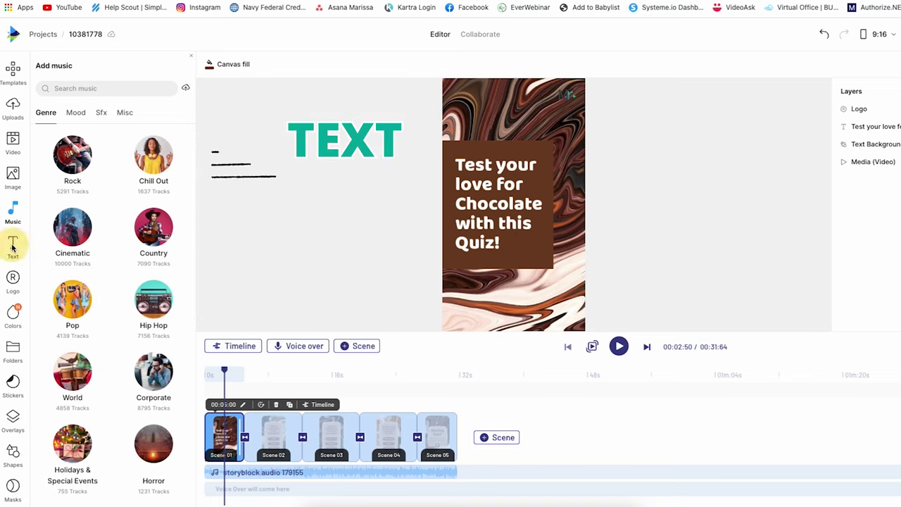
{"action": "scroll", "coordinate": [19, 245], "scroll_direction": "down", "scroll_amount": 2}
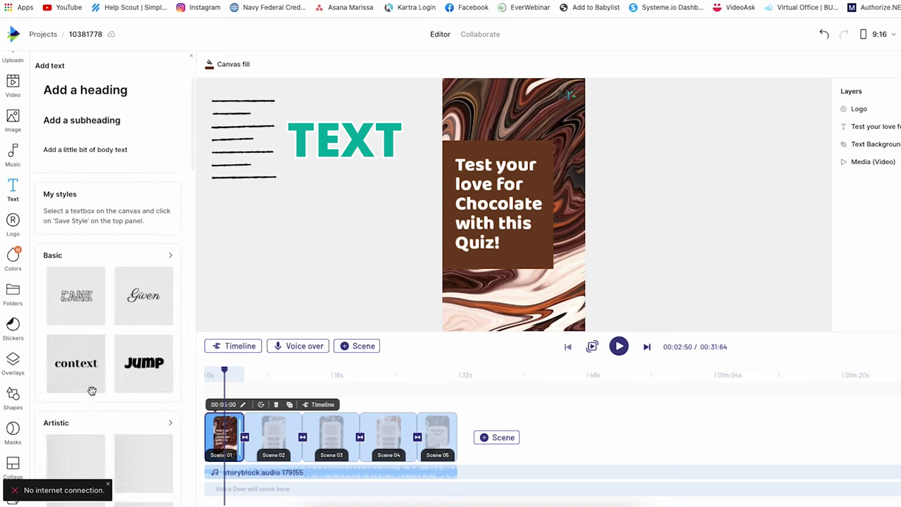
{"action": "scroll", "coordinate": [106, 366], "scroll_direction": "down", "scroll_amount": 10}
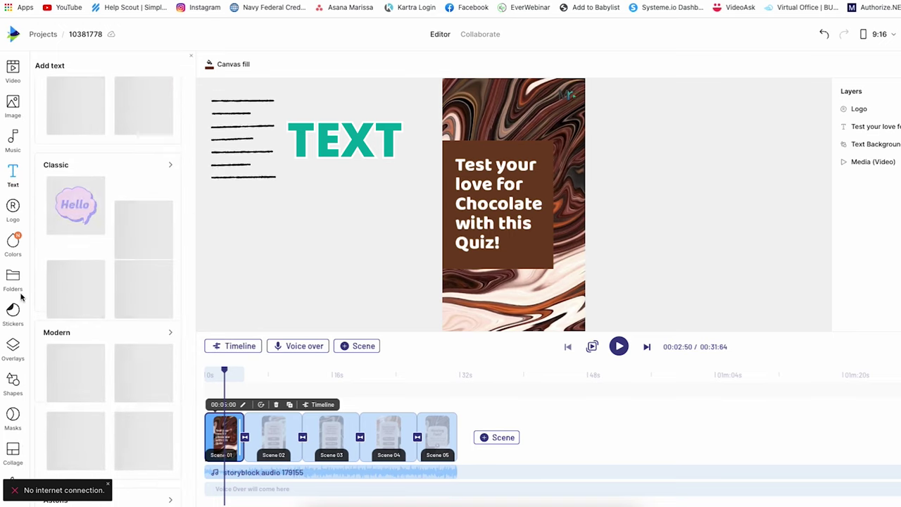
{"action": "scroll", "coordinate": [21, 296], "scroll_direction": "up", "scroll_amount": 2}
{"action": "scroll", "coordinate": [134, 288], "scroll_direction": "down", "scroll_amount": 3}
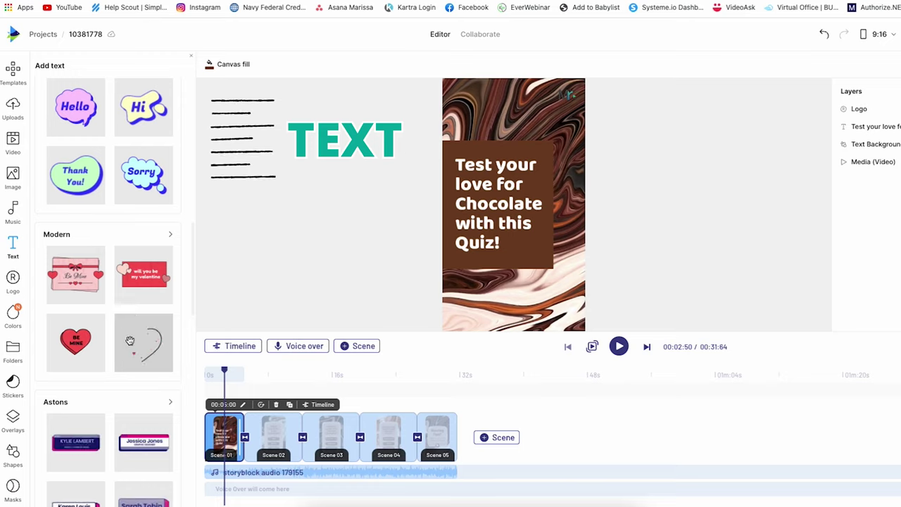
{"action": "scroll", "coordinate": [135, 331], "scroll_direction": "down", "scroll_amount": 3}
{"action": "scroll", "coordinate": [137, 350], "scroll_direction": "down", "scroll_amount": 15}
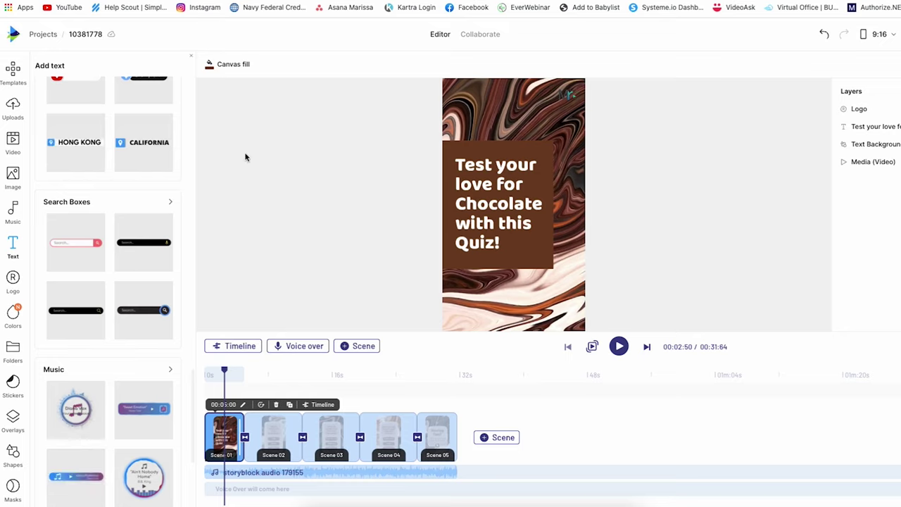
{"action": "left_click", "coordinate": [13, 279]}
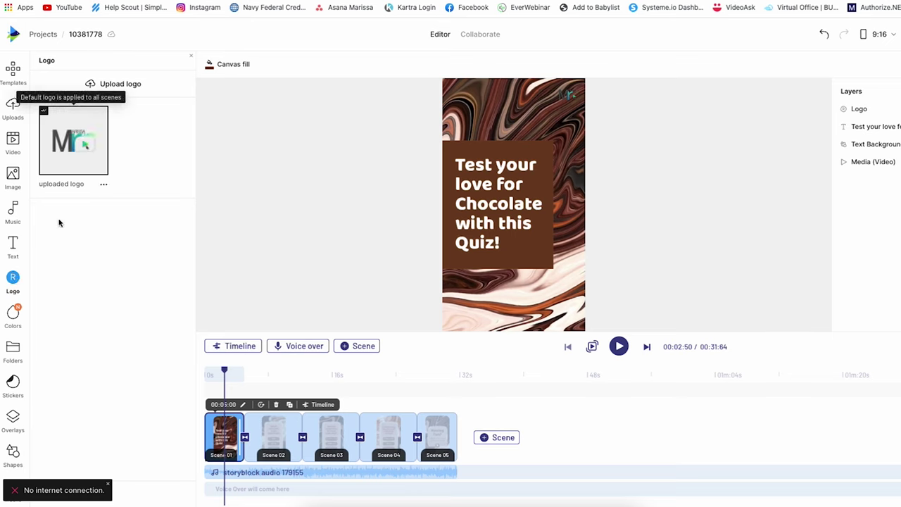
Show the Color palettes panel, check the account menu, and view the Brand Colors palette
{"action": "left_click", "coordinate": [14, 318]}
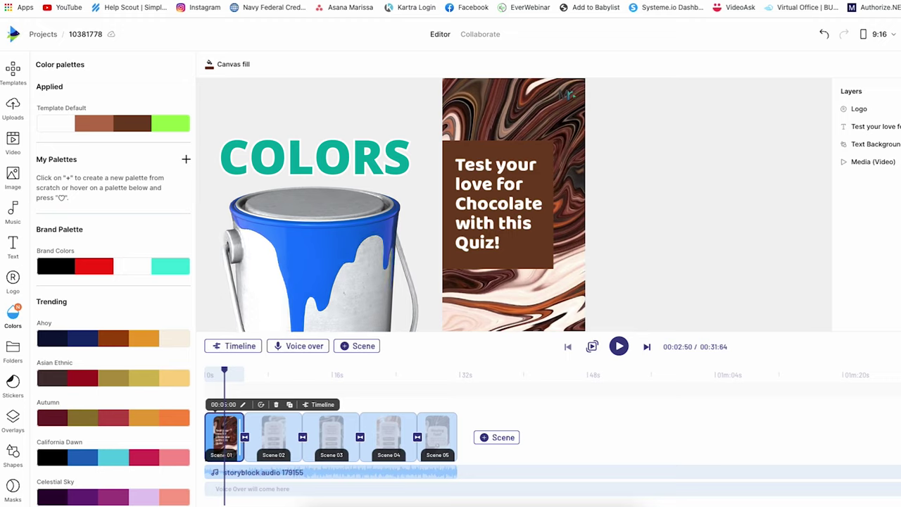
{"action": "left_click", "coordinate": [895, 34]}
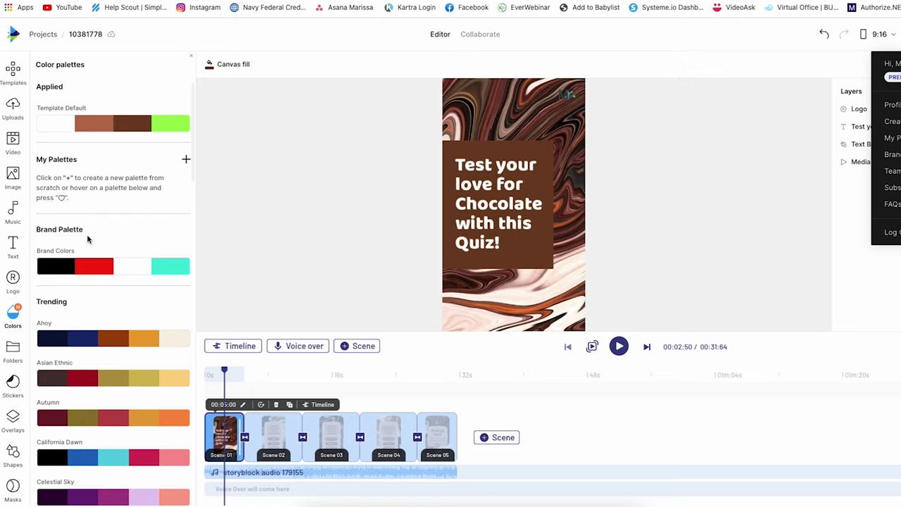
{"action": "mouse_move", "coordinate": [56, 261]}
{"action": "scroll", "coordinate": [103, 374], "scroll_direction": "down", "scroll_amount": 3}
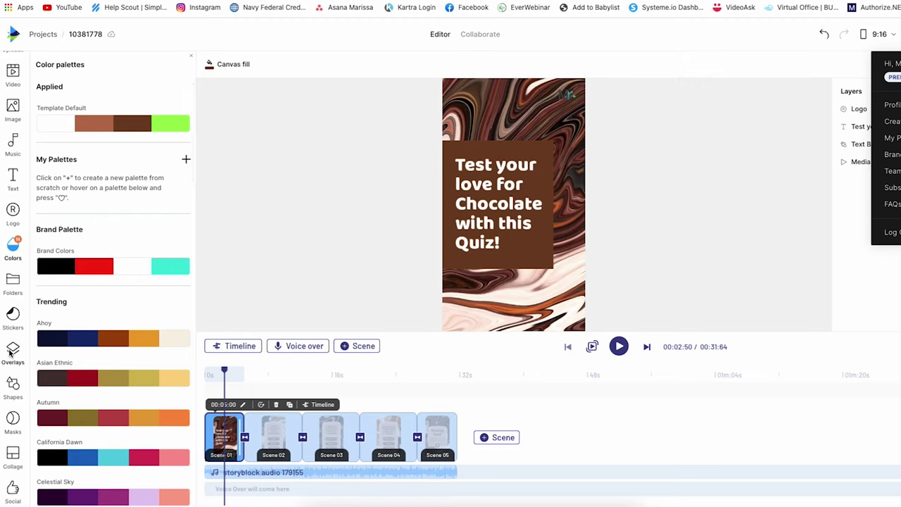
Check the empty Folders panel, then scroll the Stickers categories like Emojis and 3D Stickers
{"action": "scroll", "coordinate": [103, 374], "scroll_direction": "down", "scroll_amount": 3}
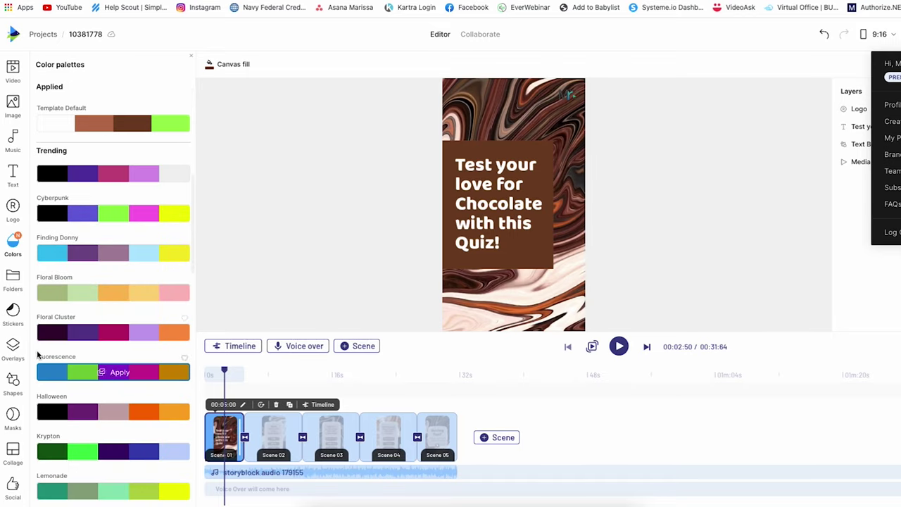
{"action": "scroll", "coordinate": [18, 363], "scroll_direction": "up", "scroll_amount": 2}
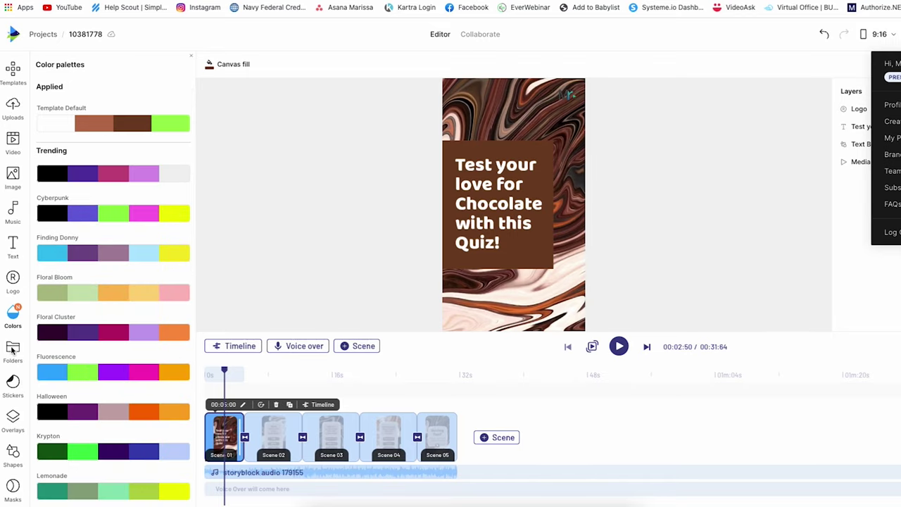
{"action": "left_click", "coordinate": [13, 350]}
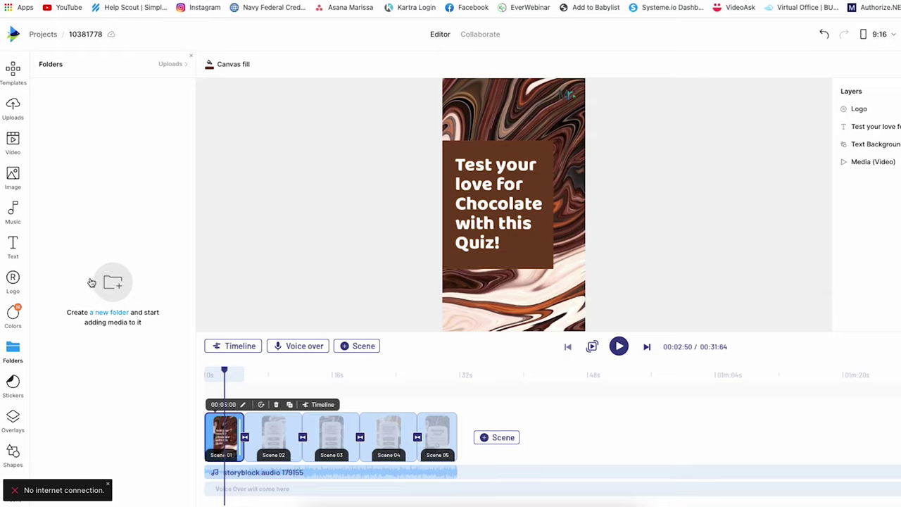
{"action": "left_click", "coordinate": [14, 384]}
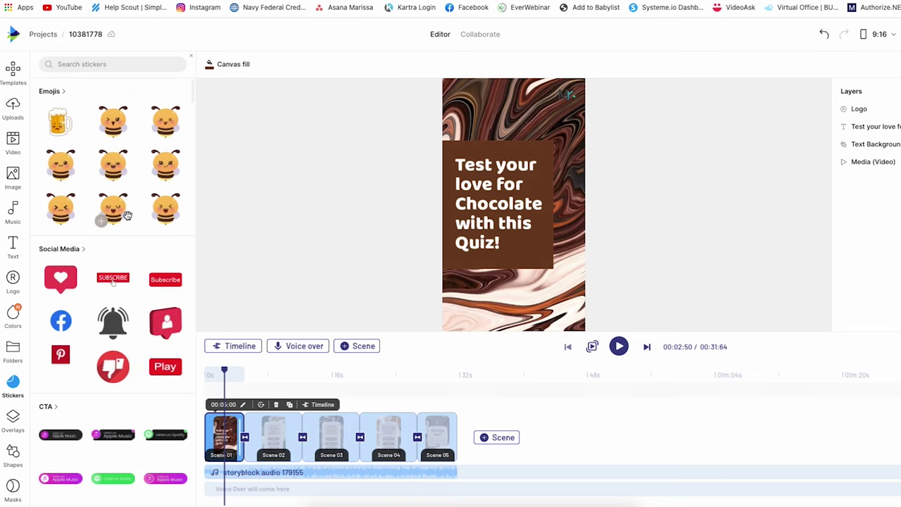
{"action": "scroll", "coordinate": [120, 211], "scroll_direction": "down", "scroll_amount": 5}
{"action": "scroll", "coordinate": [126, 218], "scroll_direction": "down", "scroll_amount": 2}
{"action": "scroll", "coordinate": [131, 230], "scroll_direction": "up", "scroll_amount": 1}
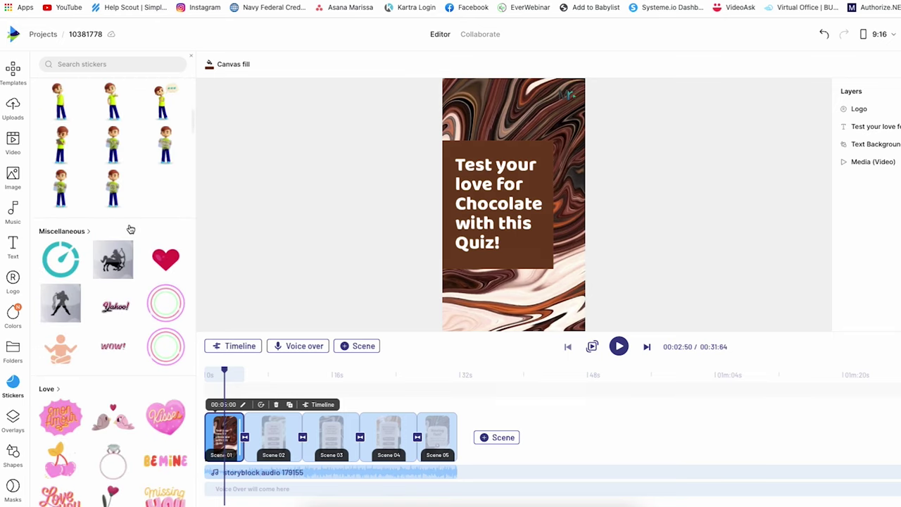
{"action": "scroll", "coordinate": [113, 218], "scroll_direction": "up", "scroll_amount": 2}
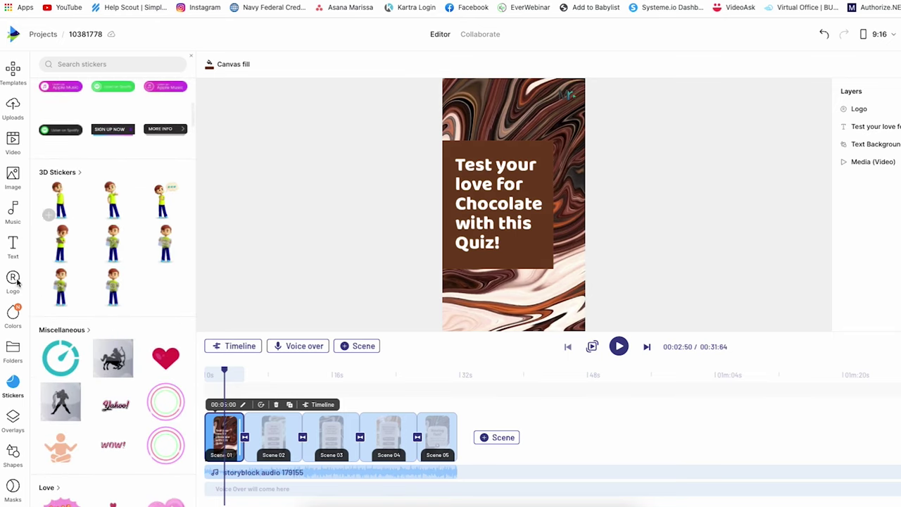
{"action": "scroll", "coordinate": [26, 342], "scroll_direction": "down", "scroll_amount": 1}
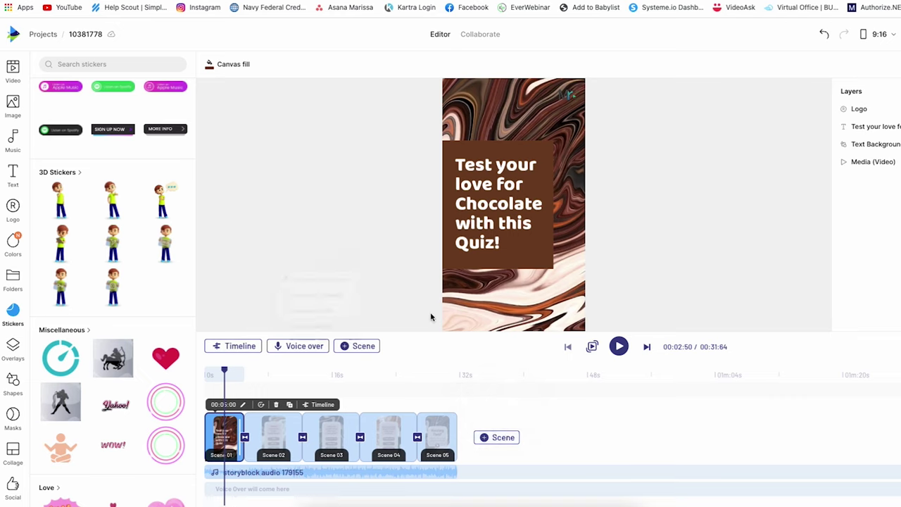
Delete the top-right logo in Scene 04 and remove it from all scenes
{"action": "left_click", "coordinate": [616, 346]}
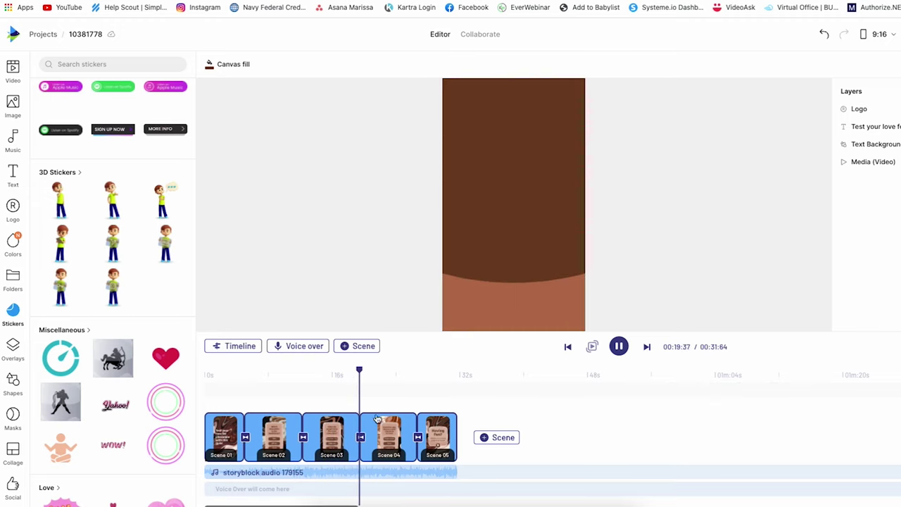
{"action": "left_click", "coordinate": [619, 347]}
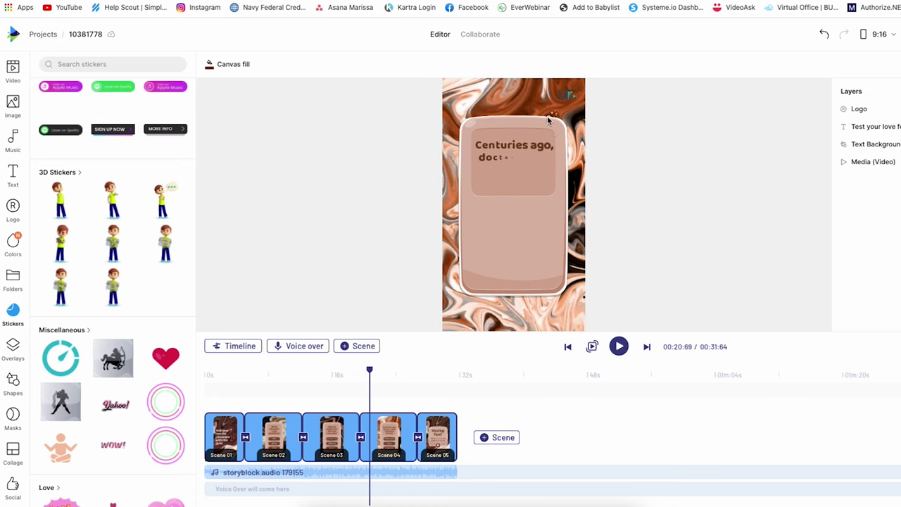
{"action": "left_click", "coordinate": [570, 98]}
{"action": "left_click", "coordinate": [569, 98]}
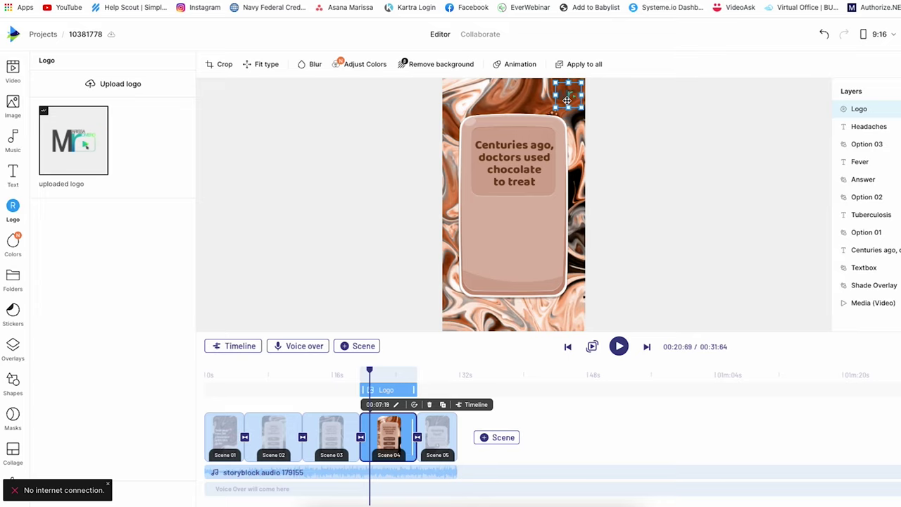
{"action": "key", "text": "Delete"}
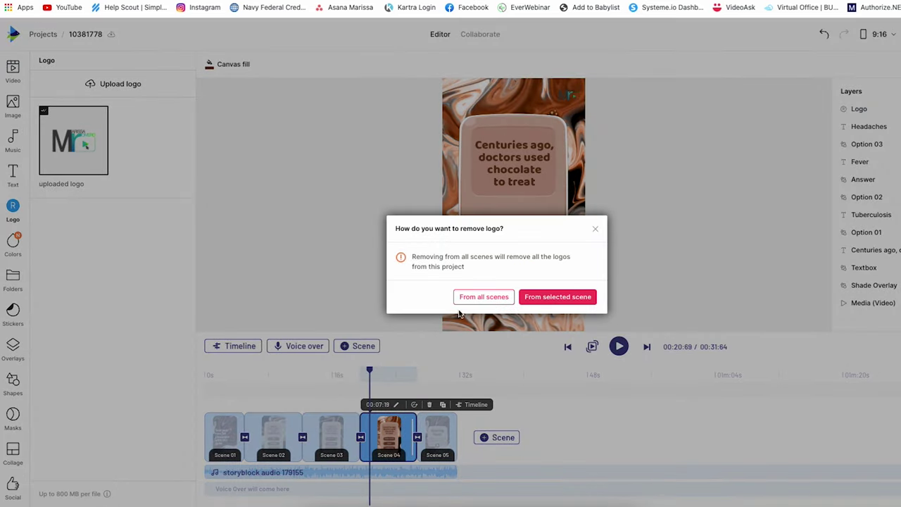
{"action": "left_click", "coordinate": [483, 297]}
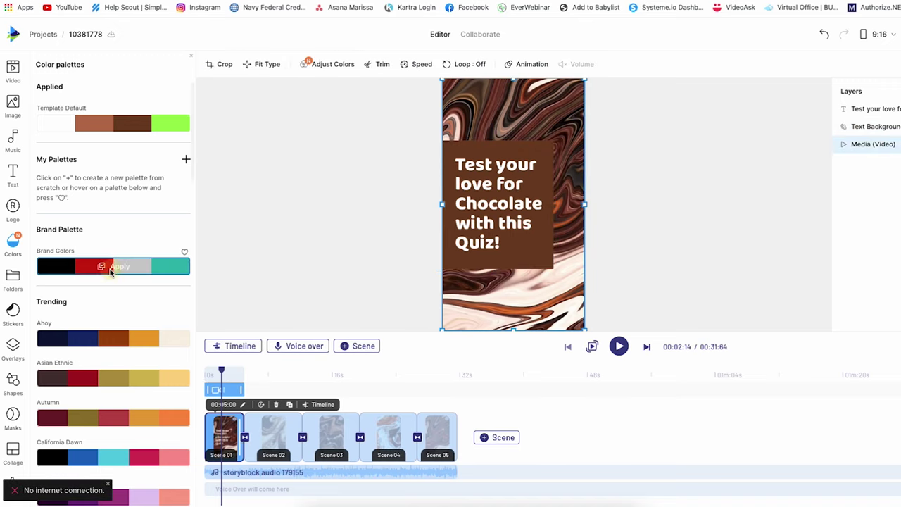
Apply and shuffle the Brand Colors palette, then tint the background video purple (Temperature -66, Tint 70)
{"action": "left_click", "coordinate": [110, 270]}
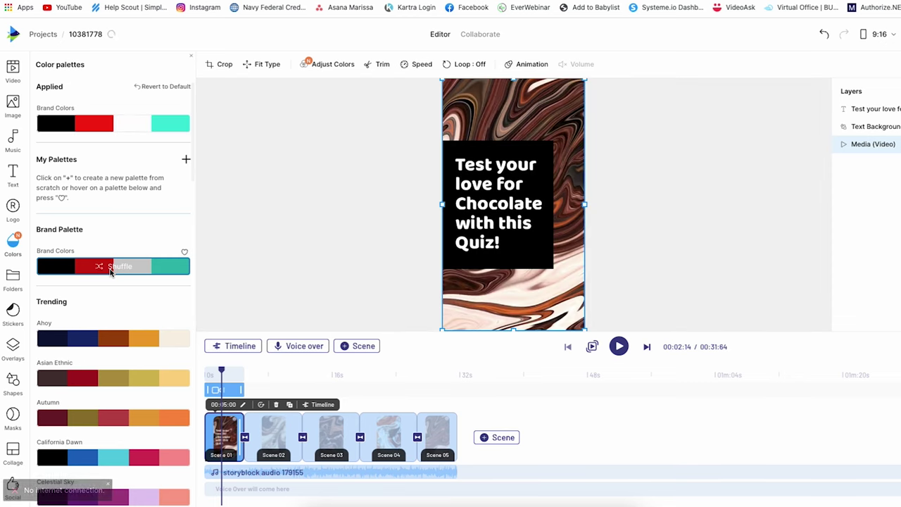
{"action": "left_click", "coordinate": [111, 271]}
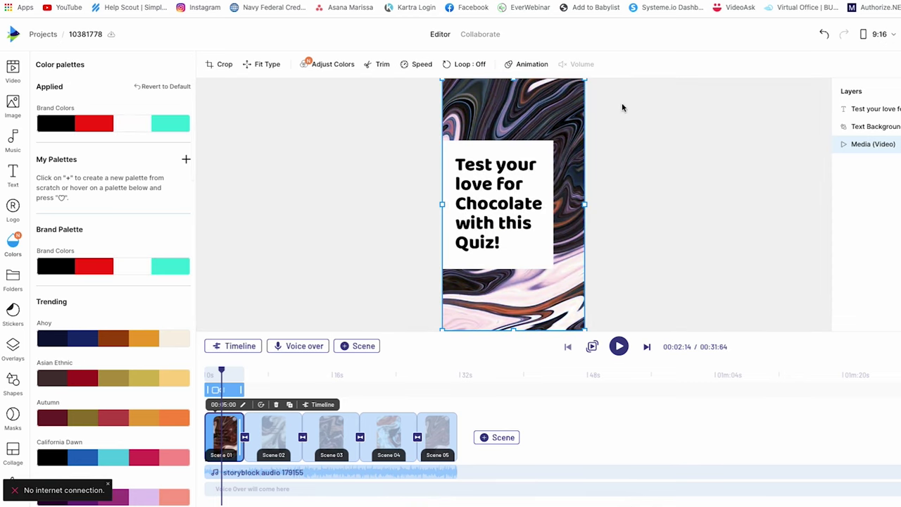
{"action": "left_click", "coordinate": [310, 64]}
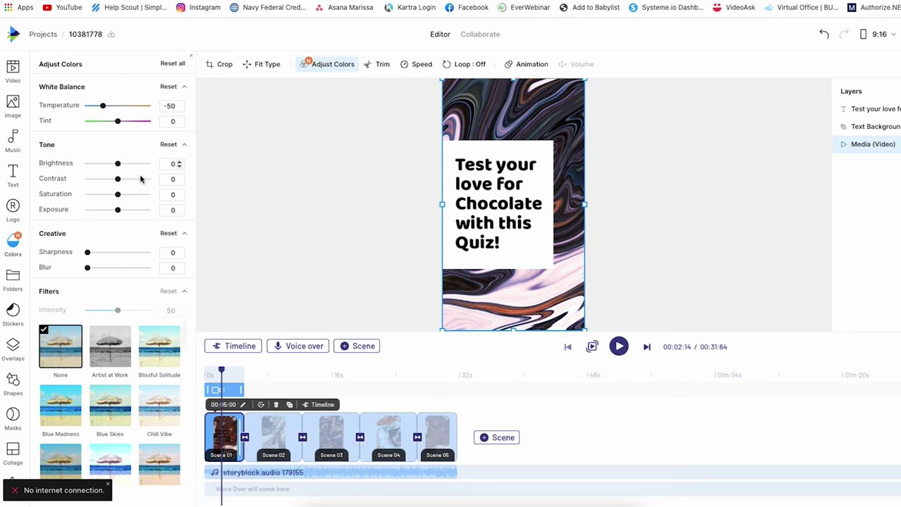
{"action": "left_click_drag", "start_coordinate": [116, 122], "coordinate": [156, 129]}
{"action": "left_click_drag", "start_coordinate": [106, 106], "coordinate": [95, 110]}
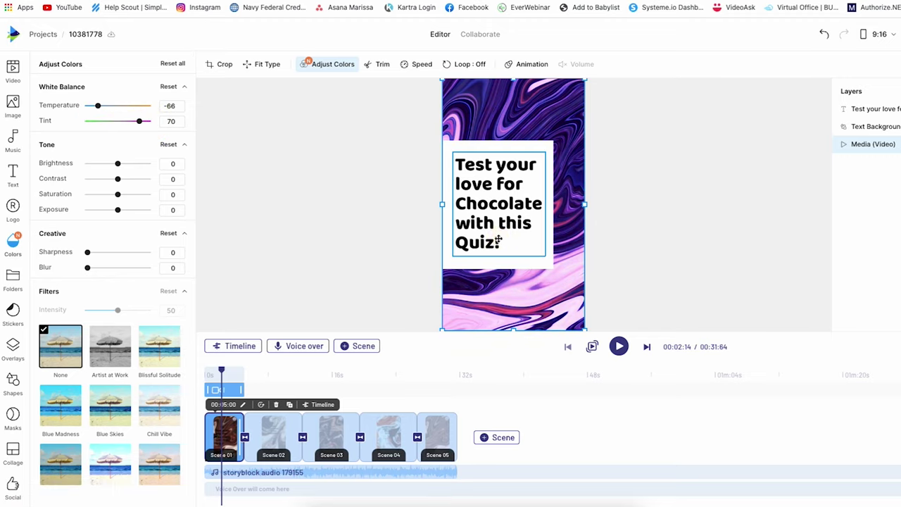
{"action": "left_click", "coordinate": [499, 241]}
{"action": "left_click", "coordinate": [498, 241]}
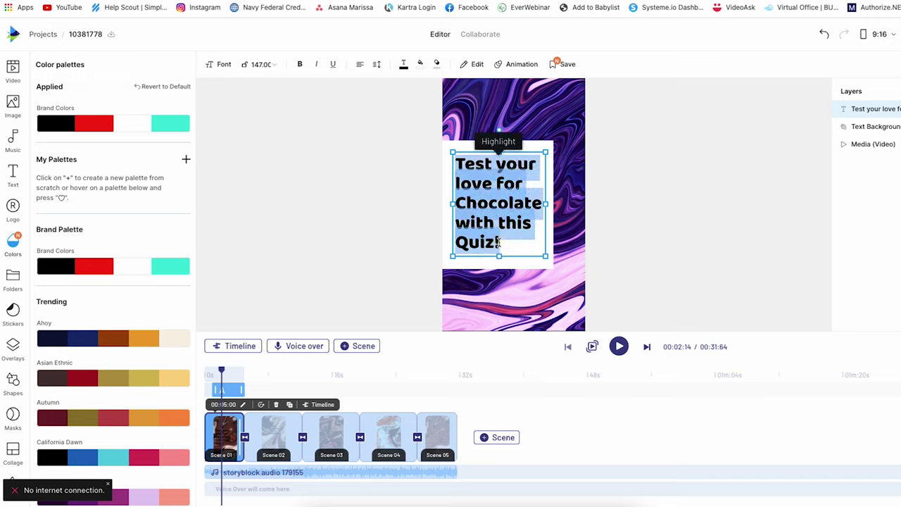
Retype the title as 'Let's test your universe knowledge' and set its font size to 128
{"action": "type", "text": "Let'"}
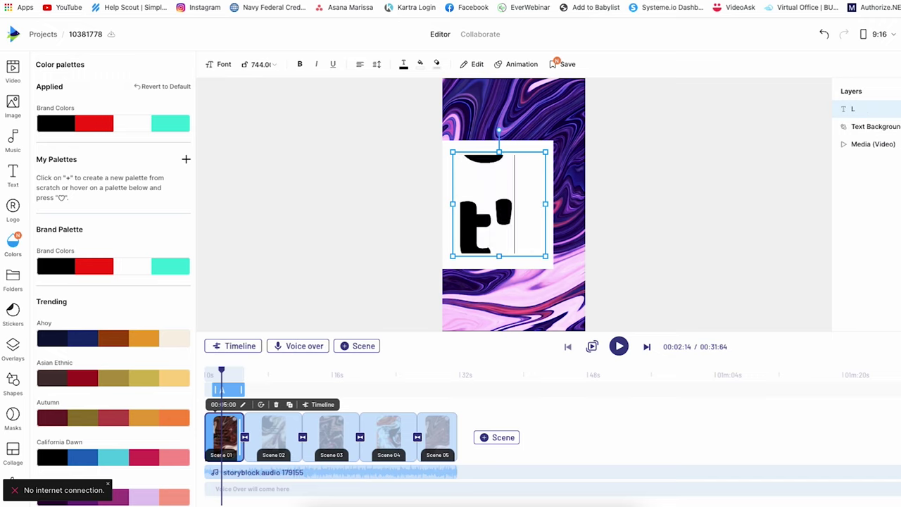
{"action": "type", "text": "s"}
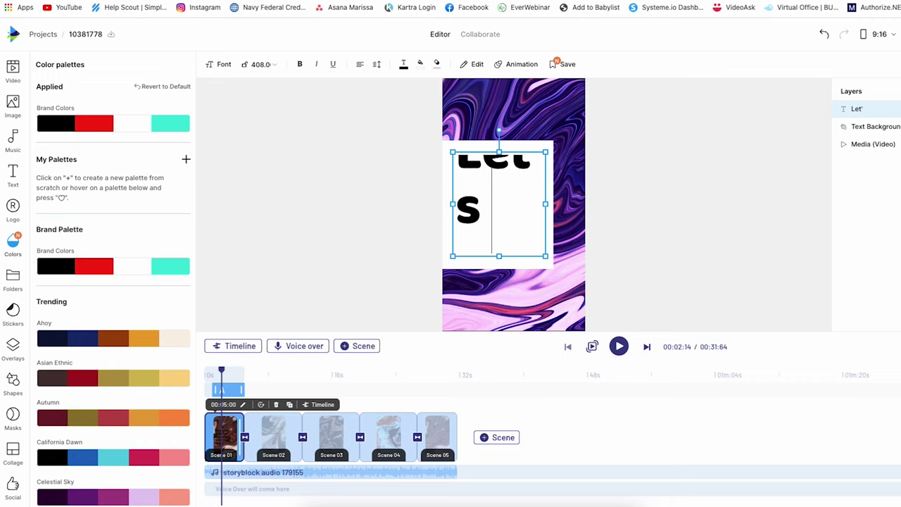
{"action": "type", "text": " test your"}
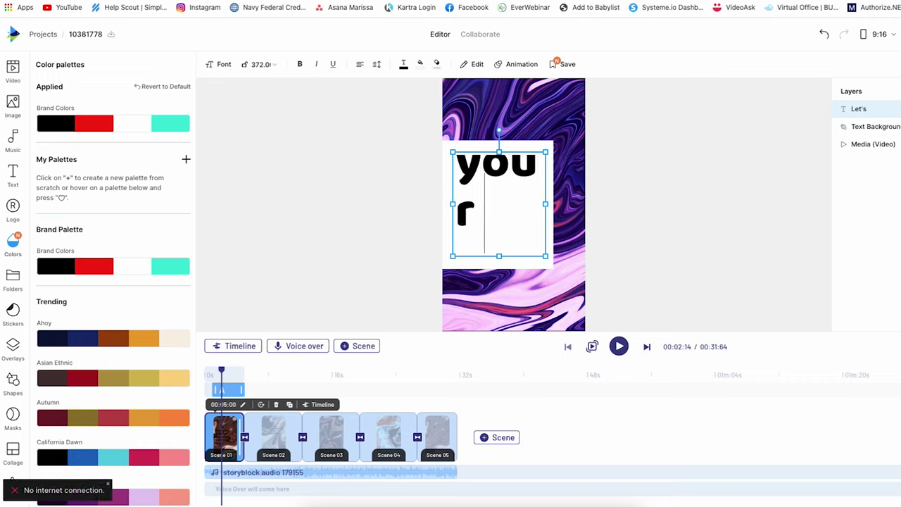
{"action": "type", "text": " universe"}
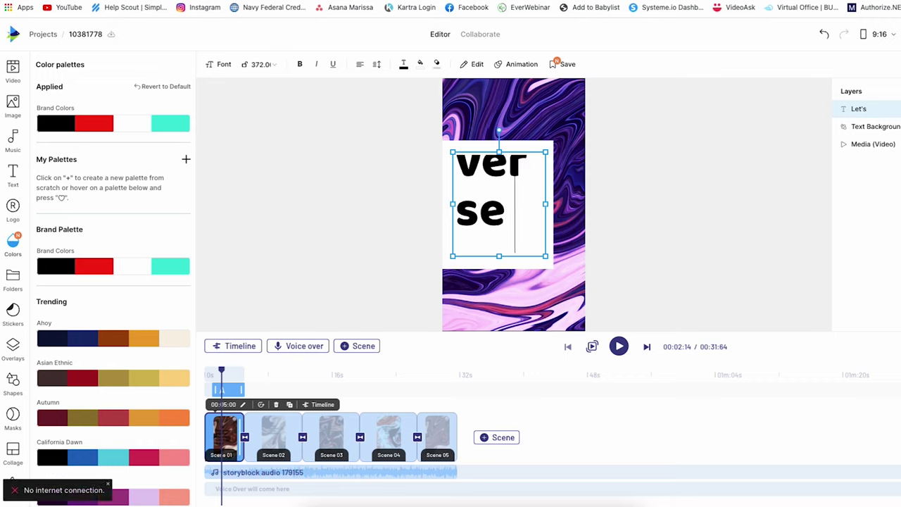
{"action": "type", "text": " knowledge"}
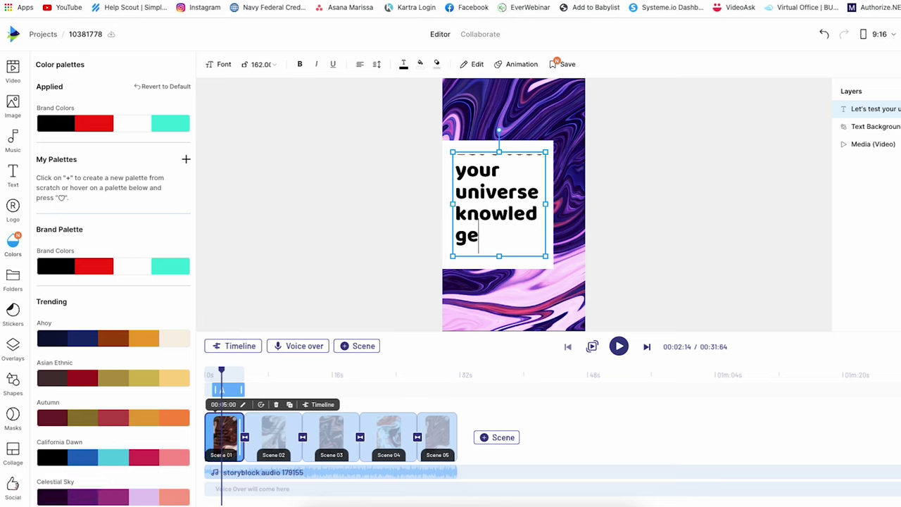
{"action": "key", "text": "ctrl+a"}
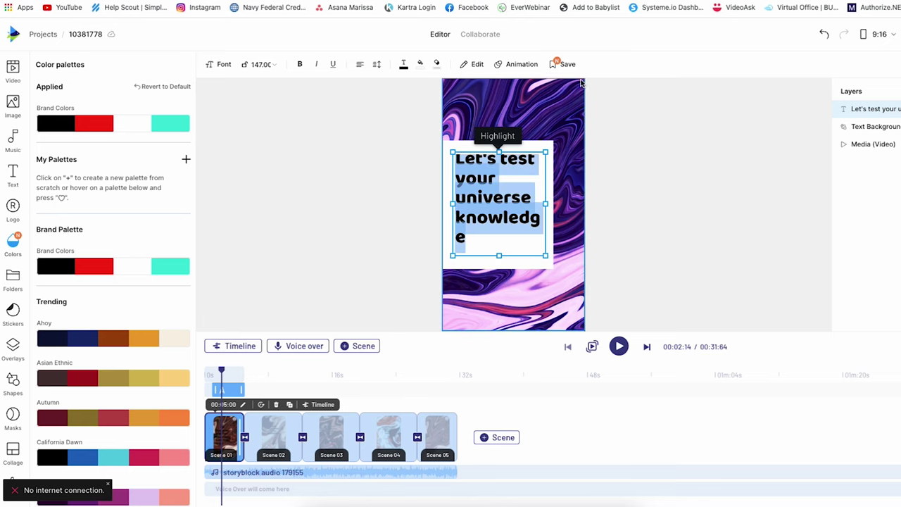
{"action": "left_click", "coordinate": [259, 64]}
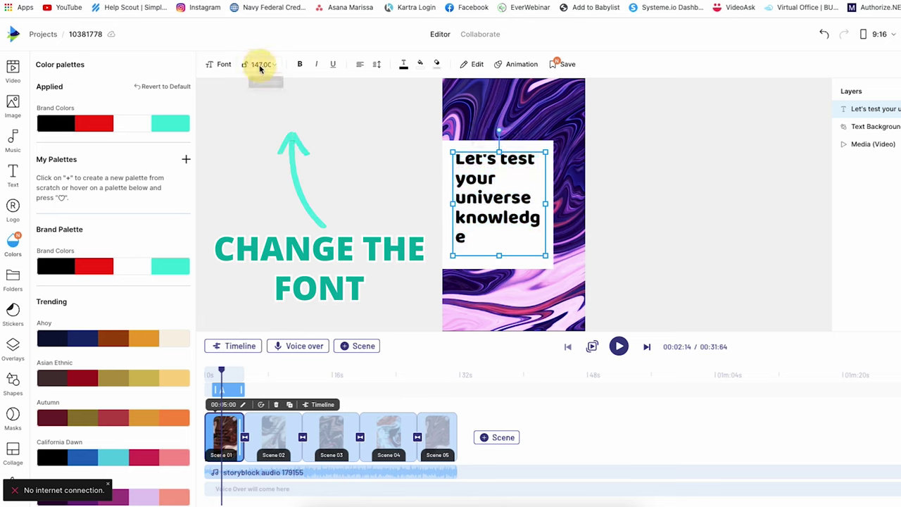
{"action": "scroll", "coordinate": [262, 140], "scroll_direction": "down", "scroll_amount": 5}
{"action": "left_click", "coordinate": [265, 104]}
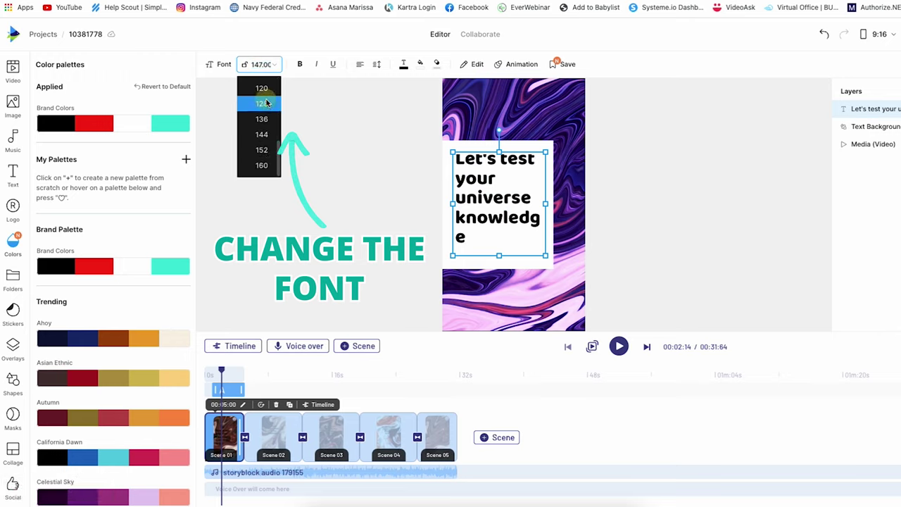
Search fonts for 'open', apply Open Sans Italic to the title, and make it bold
{"action": "left_click", "coordinate": [220, 72]}
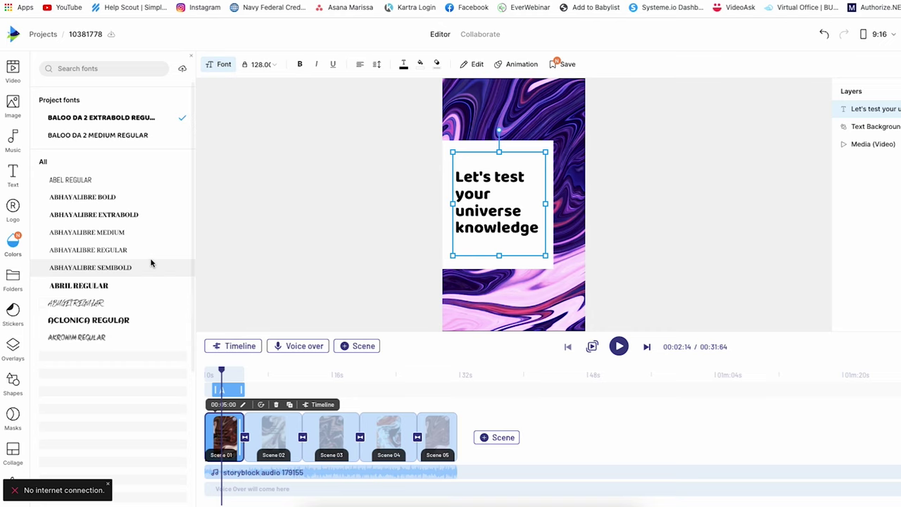
{"action": "scroll", "coordinate": [76, 350], "scroll_direction": "down", "scroll_amount": 10}
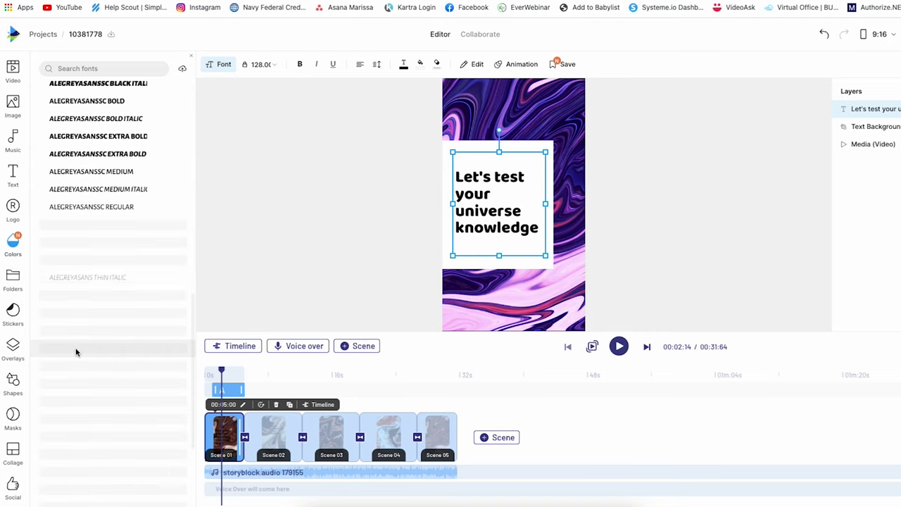
{"action": "left_click", "coordinate": [120, 68]}
{"action": "type", "text": "open sa"}
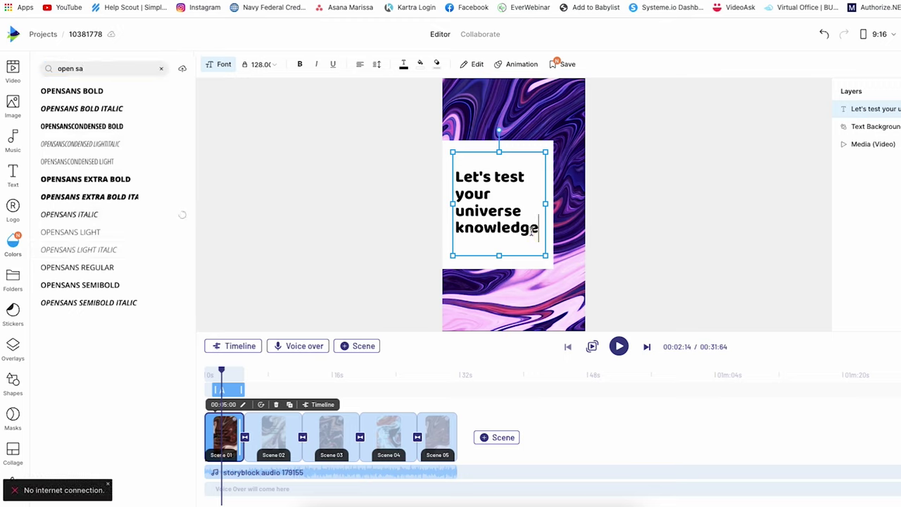
{"action": "left_click_drag", "start_coordinate": [537, 232], "coordinate": [417, 150]}
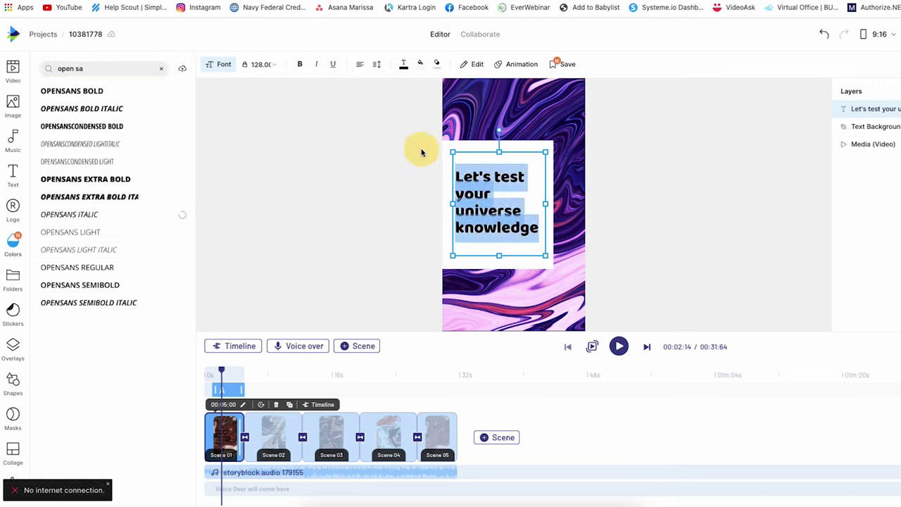
{"action": "left_click", "coordinate": [52, 219]}
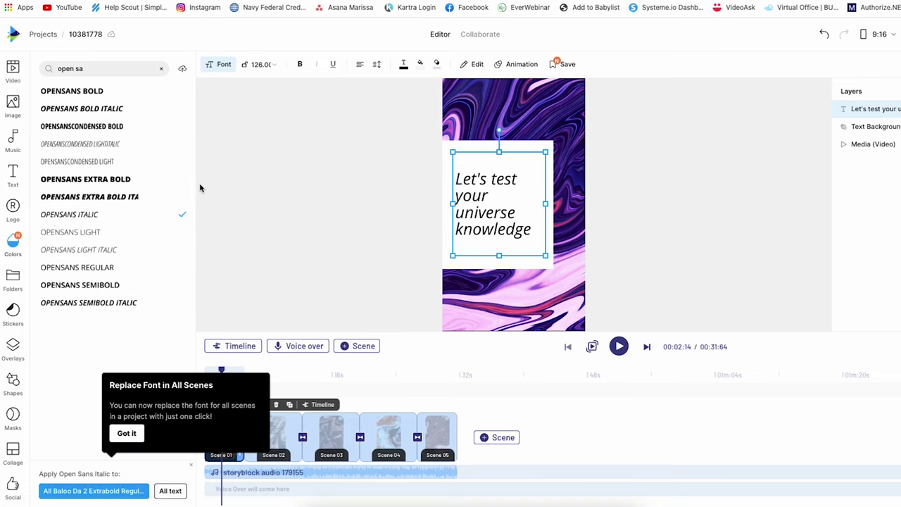
{"action": "left_click", "coordinate": [300, 64]}
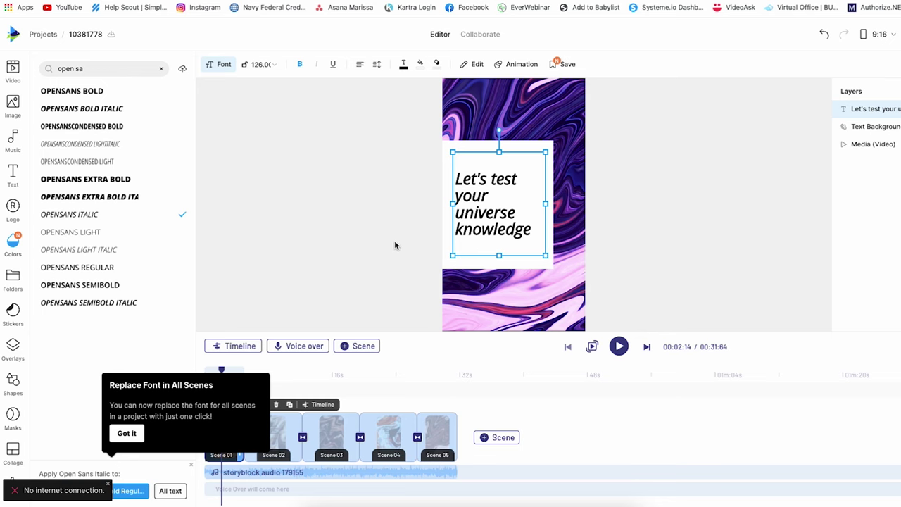
{"action": "left_click", "coordinate": [548, 145]}
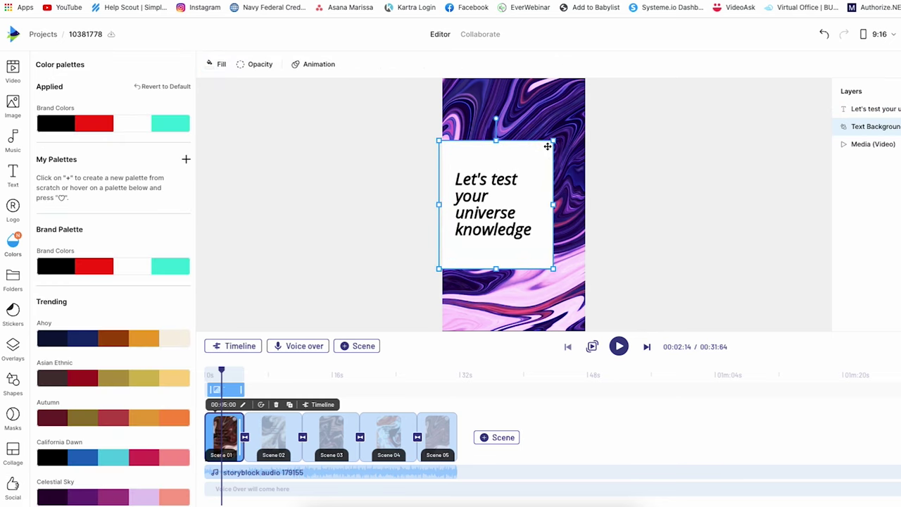
Raise the white box's bottom edge, shift the title right and down, and nudge the box into alignment
{"action": "left_click_drag", "start_coordinate": [497, 273], "coordinate": [497, 254]}
{"action": "left_click_drag", "start_coordinate": [496, 139], "coordinate": [503, 156]}
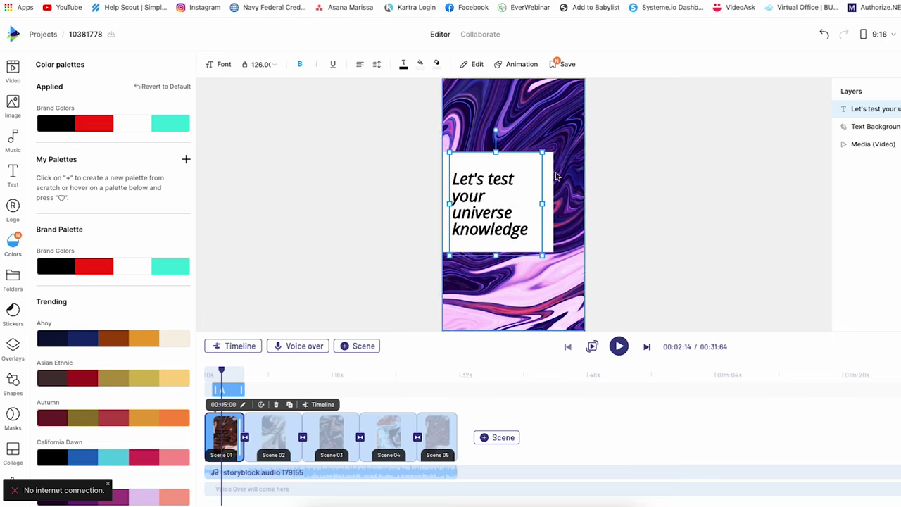
{"action": "left_click_drag", "start_coordinate": [551, 176], "coordinate": [559, 202]}
{"action": "left_click", "coordinate": [495, 192]}
{"action": "left_click", "coordinate": [640, 185]}
{"action": "left_click", "coordinate": [567, 200]}
{"action": "left_click", "coordinate": [650, 201]}
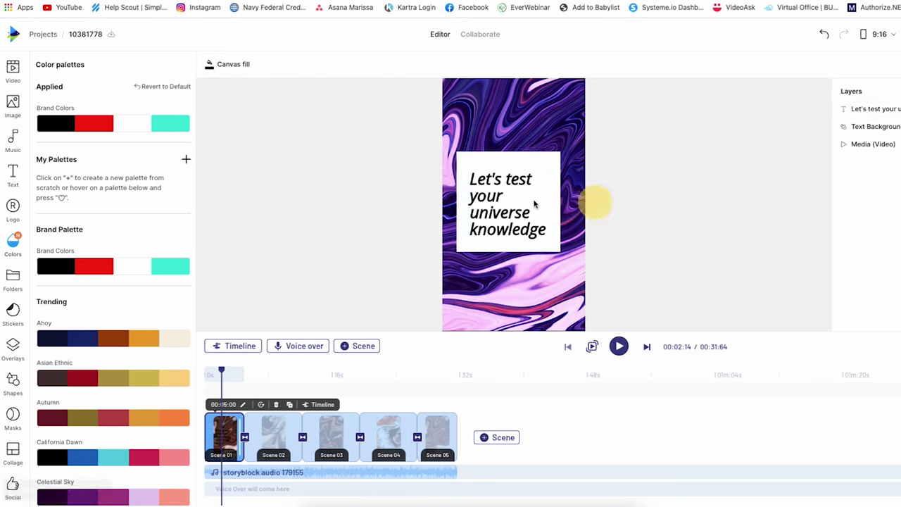
{"action": "left_click", "coordinate": [457, 206]}
{"action": "left_click_drag", "start_coordinate": [455, 202], "coordinate": [458, 202]}
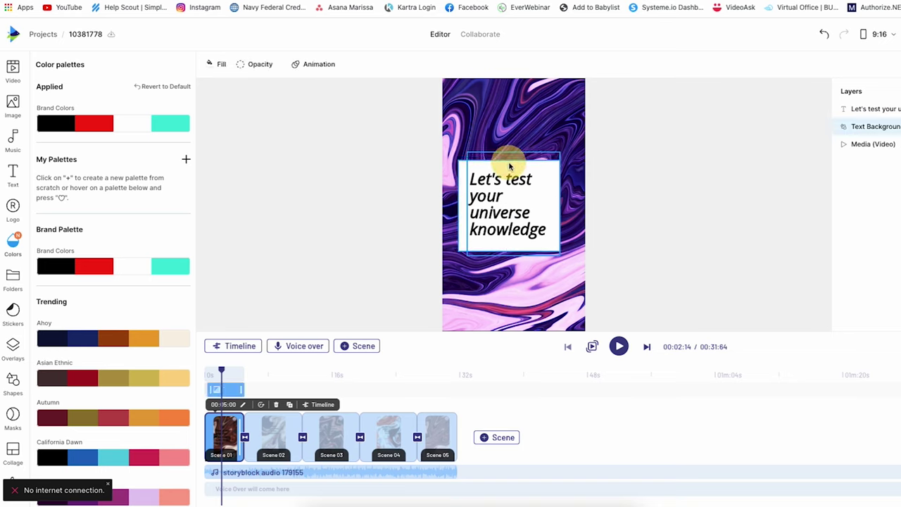
{"action": "left_click", "coordinate": [697, 186]}
{"action": "left_click", "coordinate": [699, 210]}
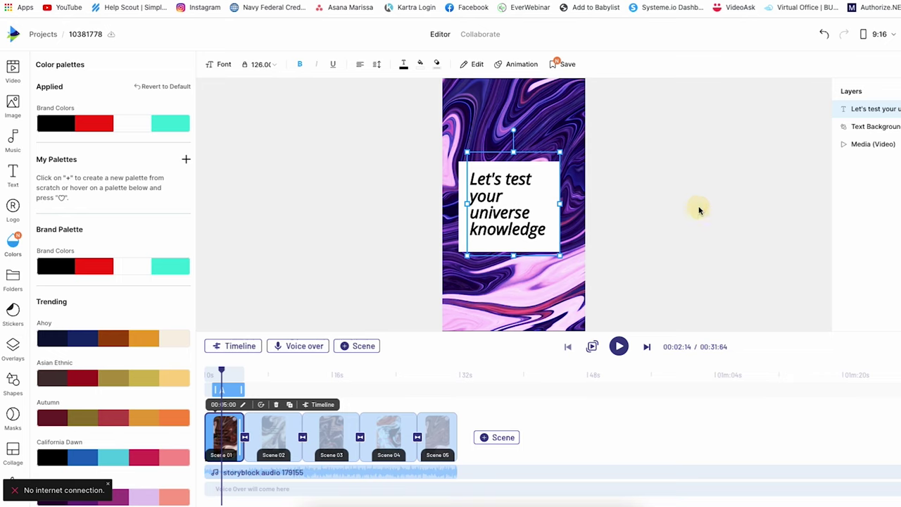